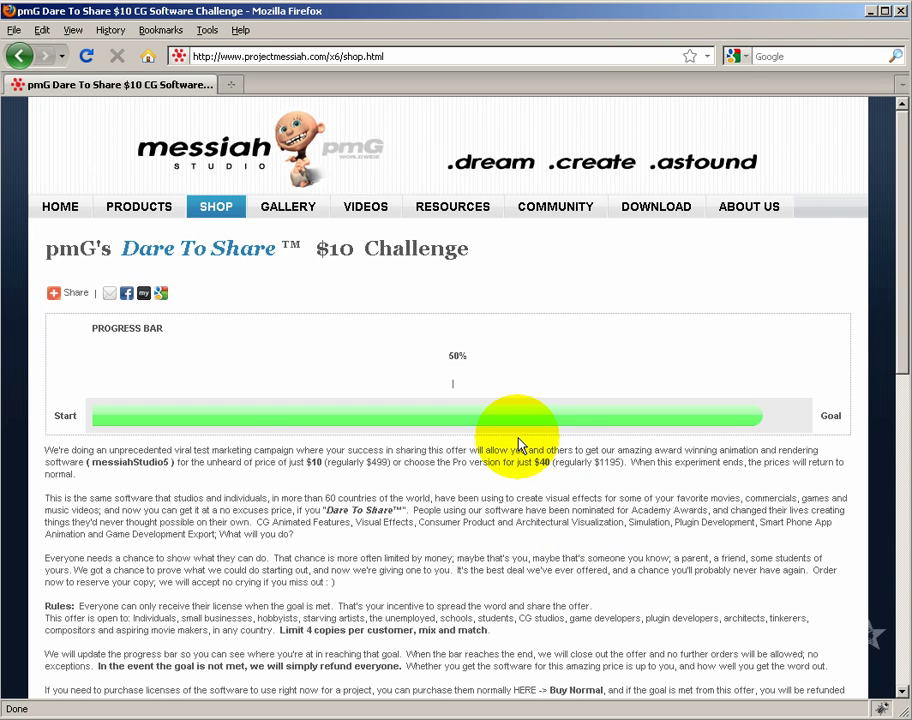
Step: Review the messiahStudio5 challenge offer and edition prices, and examine the demo versions on the site's Downloads page
{"action": "scroll", "coordinate": [520, 443], "scroll_direction": "down", "scroll_amount": 12}
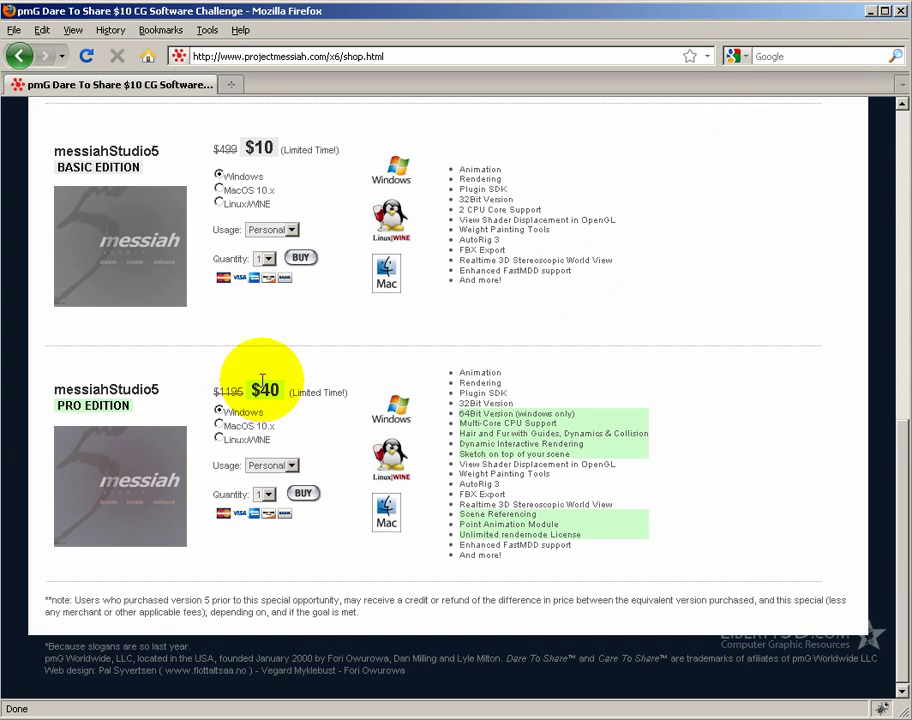
{"action": "scroll", "coordinate": [346, 391], "scroll_direction": "up", "scroll_amount": 15}
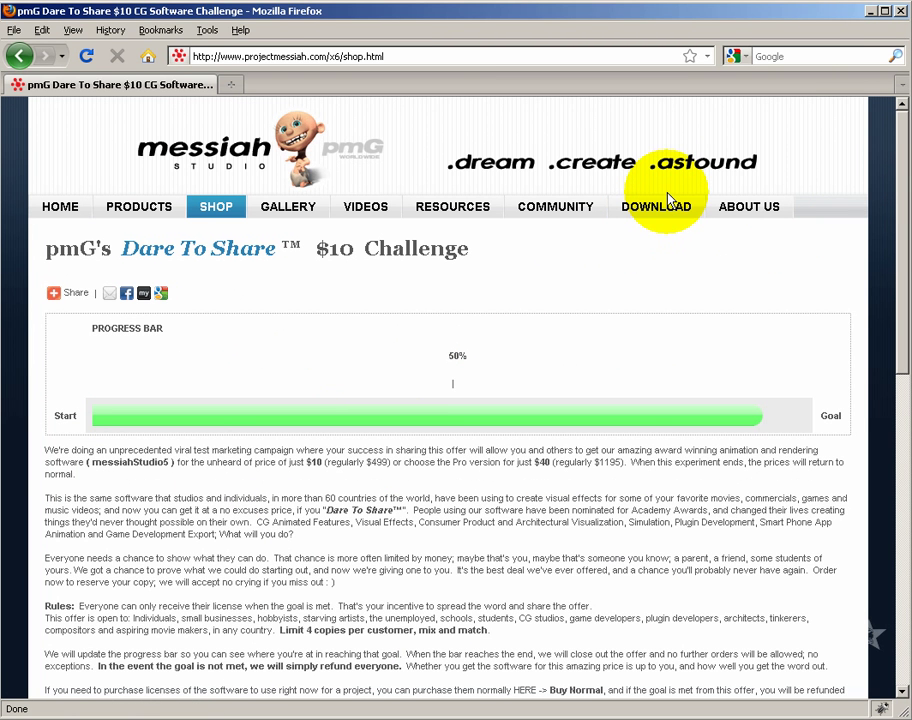
{"action": "left_click", "coordinate": [662, 207]}
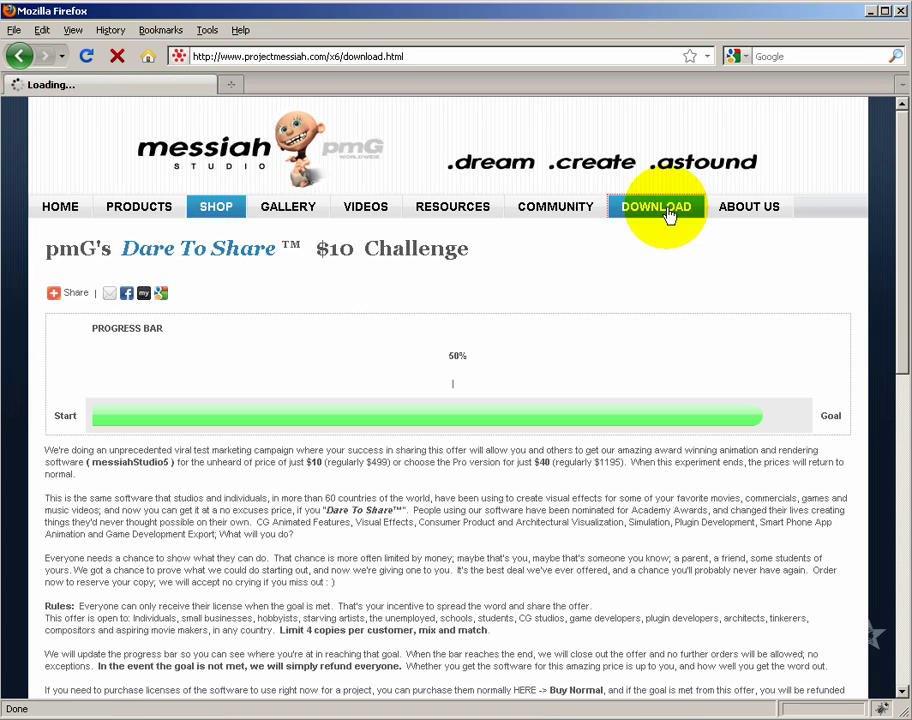
{"action": "scroll", "coordinate": [302, 438], "scroll_direction": "down", "scroll_amount": 5}
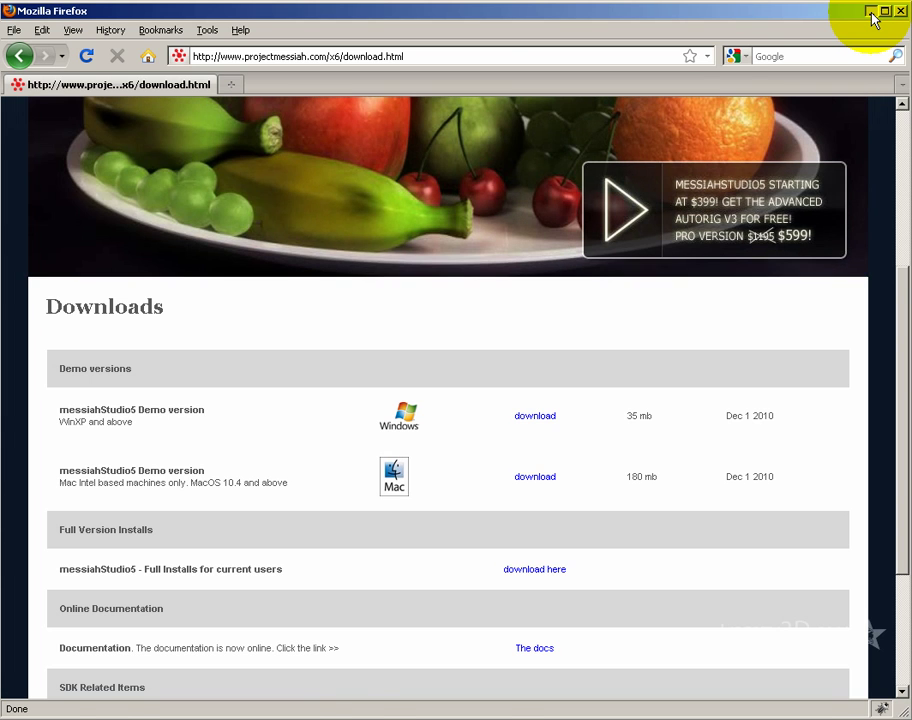
Step: Switch to LightWave Layout and locate the messiahLW.p plug-in in the messiahDemo folder through Add Plugins, without loading it
{"action": "left_click", "coordinate": [870, 12]}
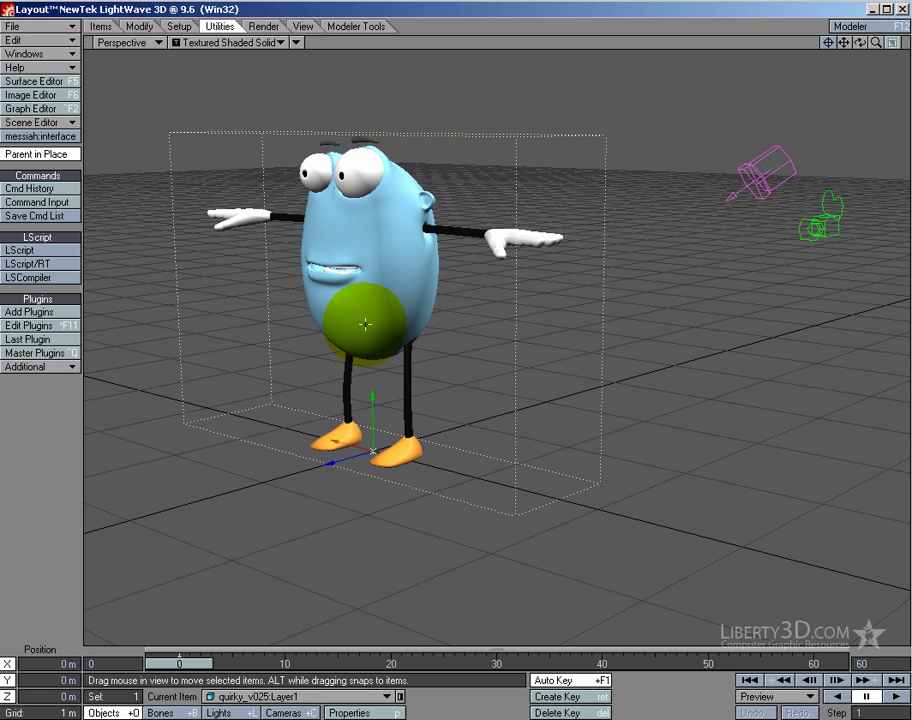
{"action": "left_click", "coordinate": [66, 318]}
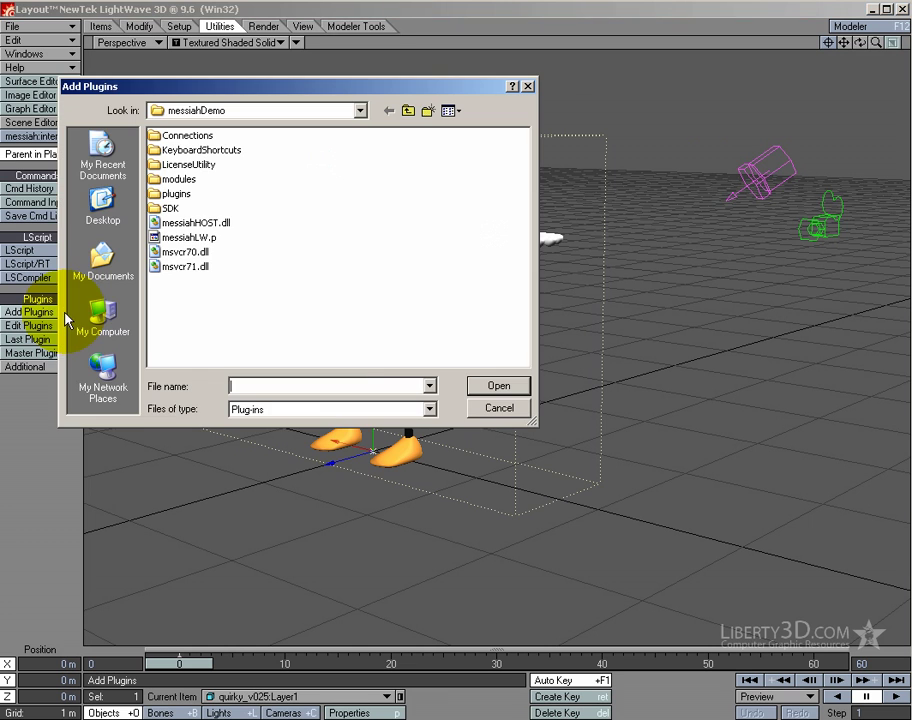
{"action": "left_click", "coordinate": [275, 117]}
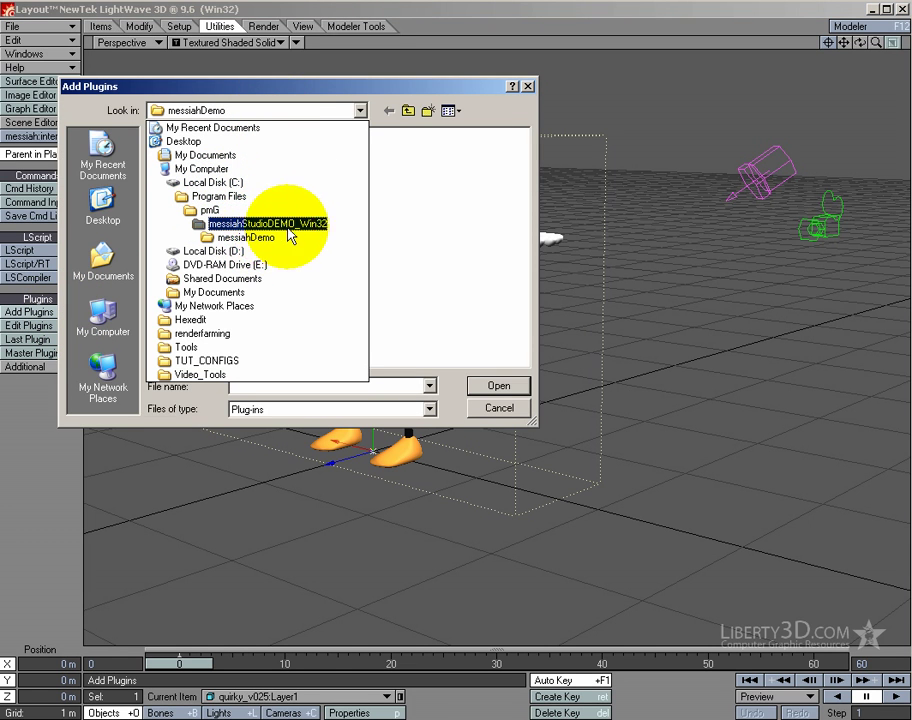
{"action": "left_click", "coordinate": [246, 238]}
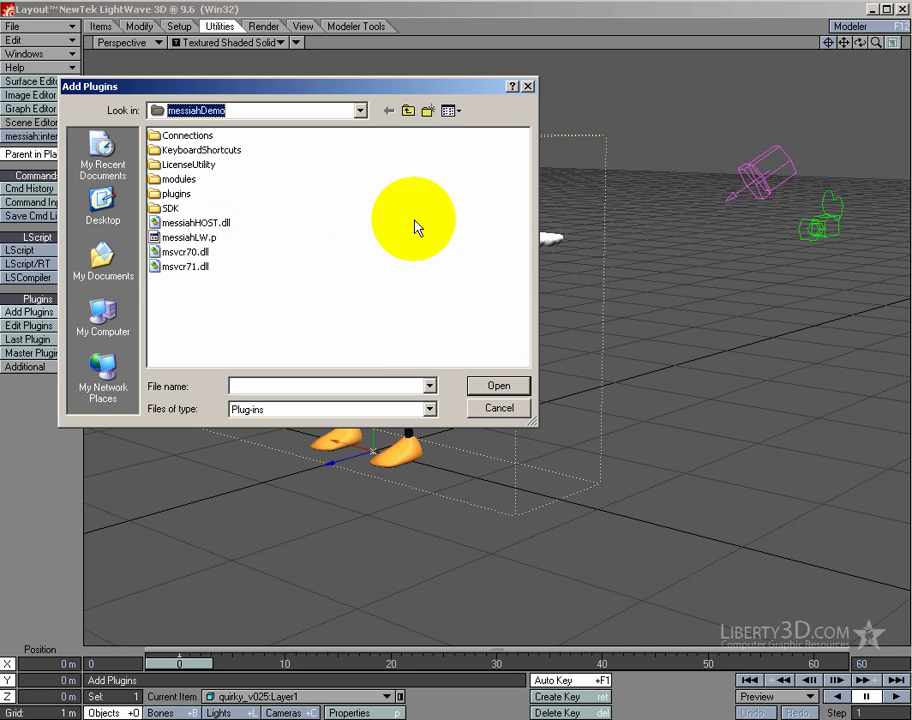
{"action": "left_click", "coordinate": [195, 238]}
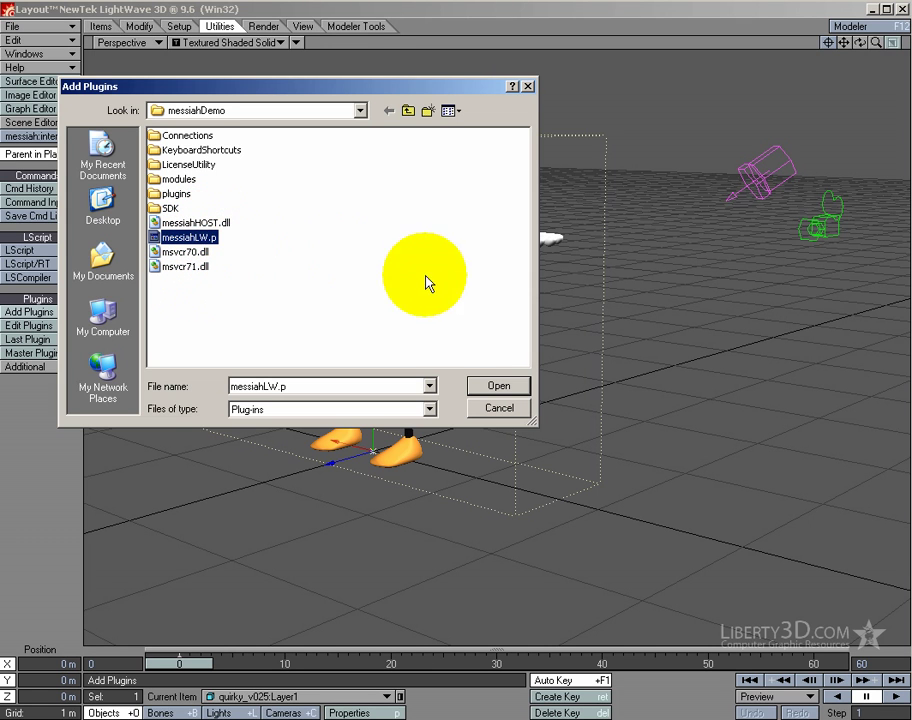
{"action": "left_click", "coordinate": [510, 407]}
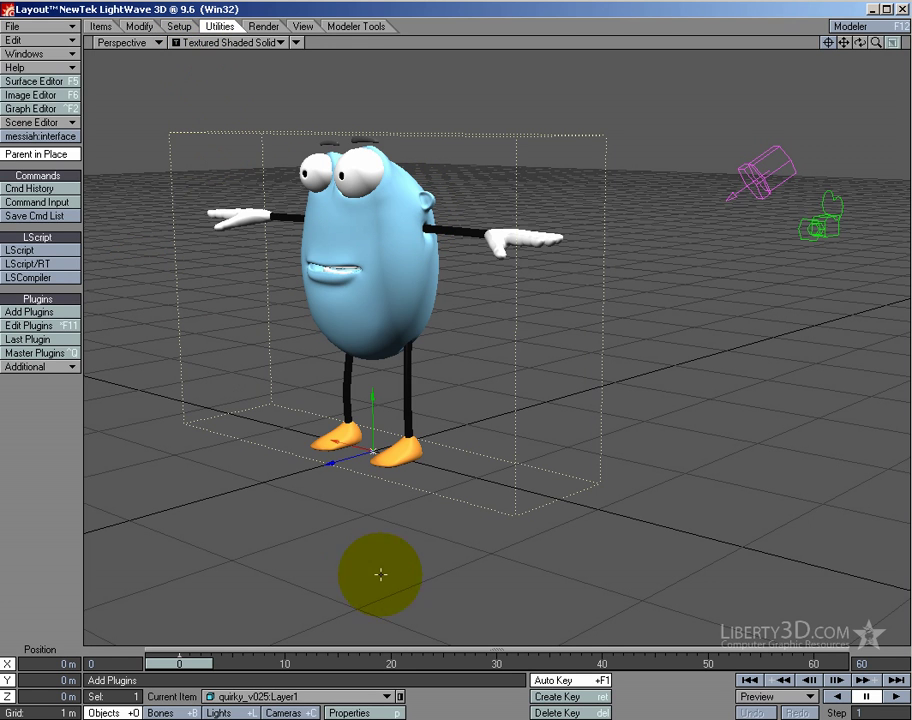
Step: Open the messiah:interface plug-in from LightWave Layout to launch the connected messiah:studio window
{"action": "left_click", "coordinate": [78, 367]}
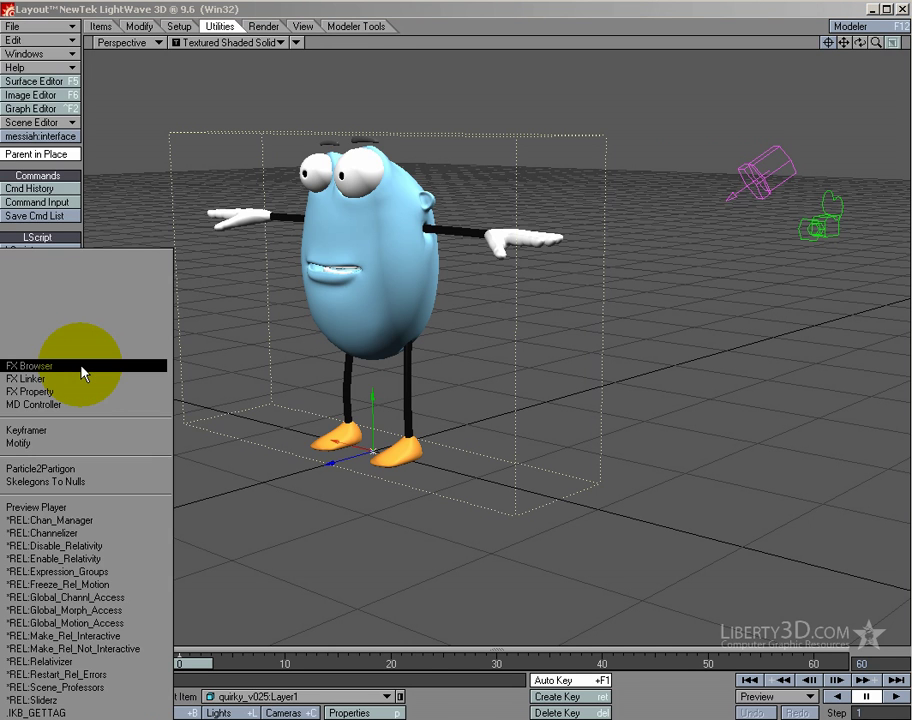
{"action": "left_click", "coordinate": [268, 244]}
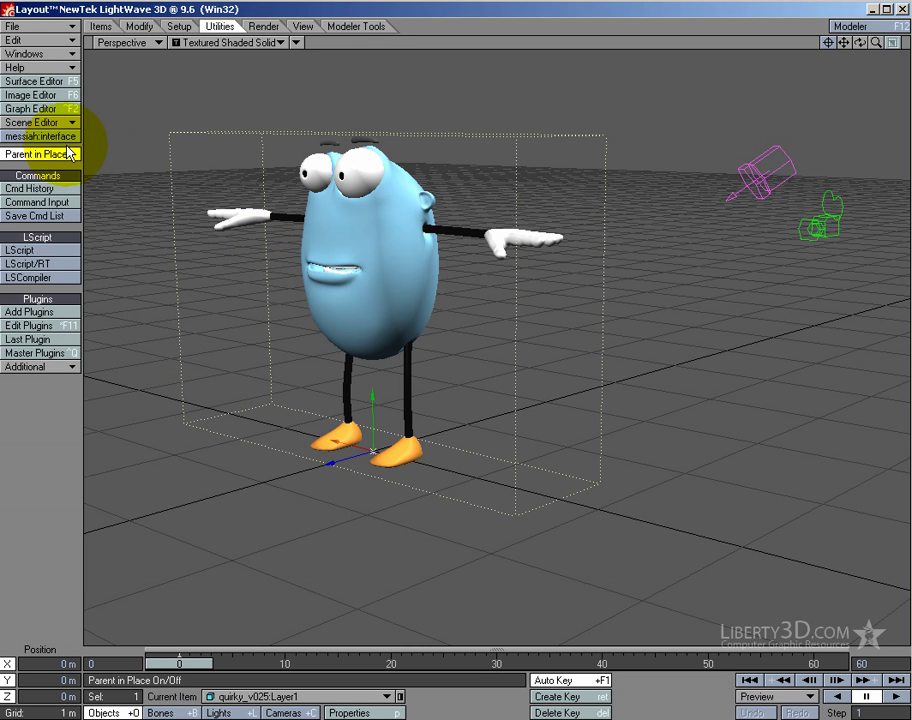
{"action": "left_click", "coordinate": [62, 137]}
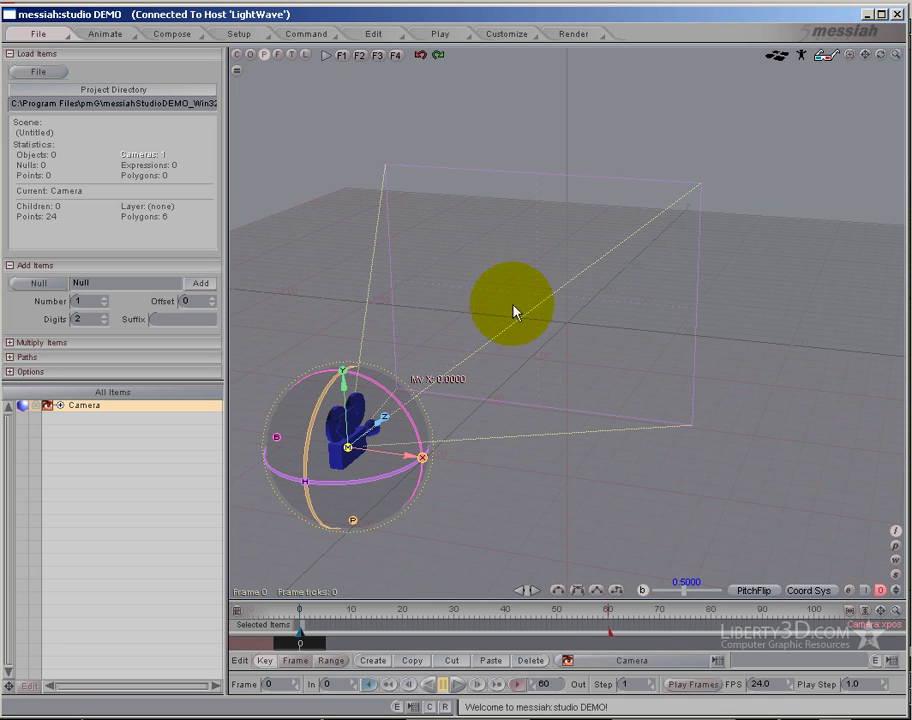
Step: Examine the messiah:studio window by minimizing and restoring it and orbiting its empty scene, and close it
{"action": "left_click", "coordinate": [867, 13]}
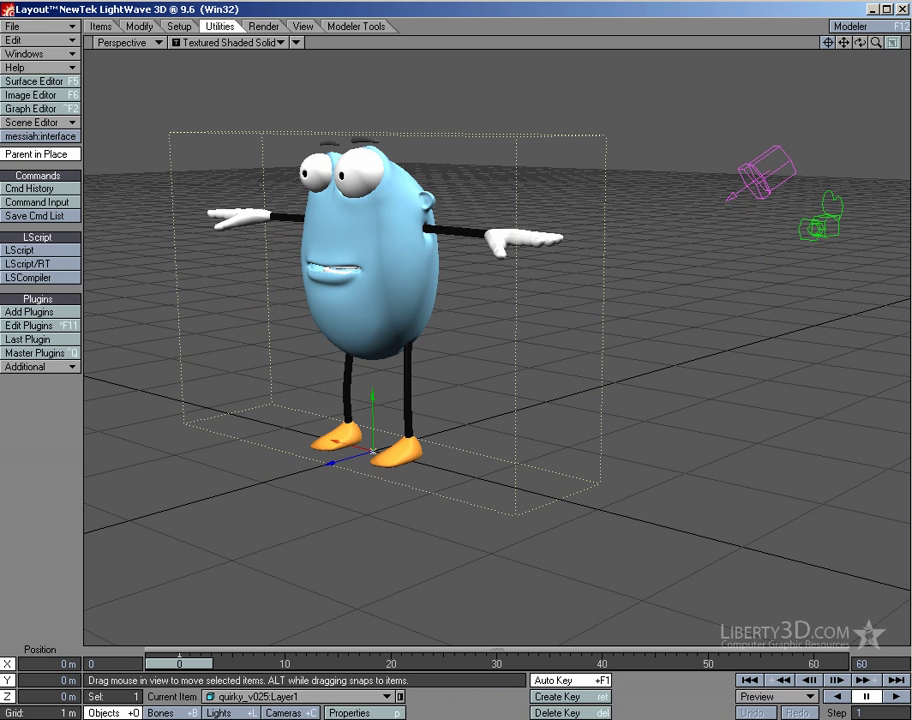
{"action": "left_click", "coordinate": [500, 719]}
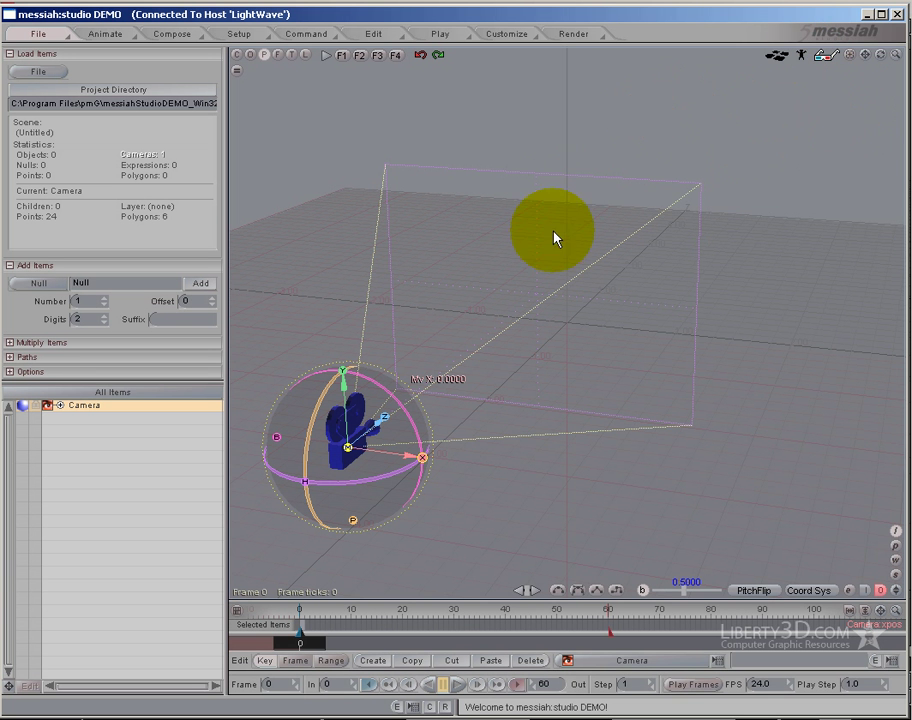
{"action": "mouse_move", "coordinate": [893, 64]}
{"action": "left_mouse_down"}
{"action": "mouse_move", "coordinate": [511, 399]}
{"action": "mouse_move", "coordinate": [888, 58]}
{"action": "left_mouse_up"}
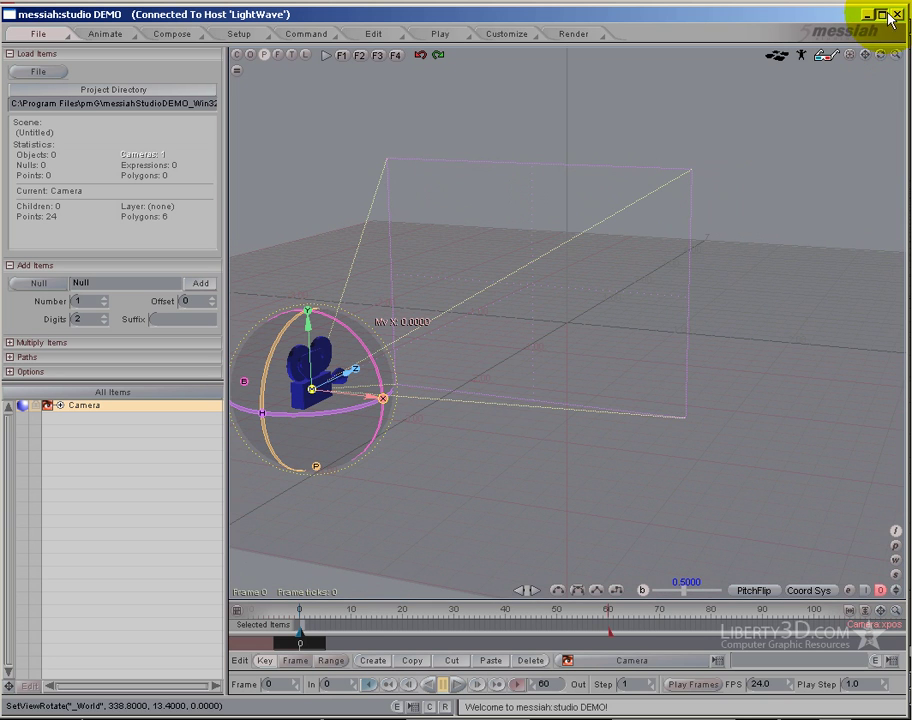
{"action": "left_click", "coordinate": [898, 15]}
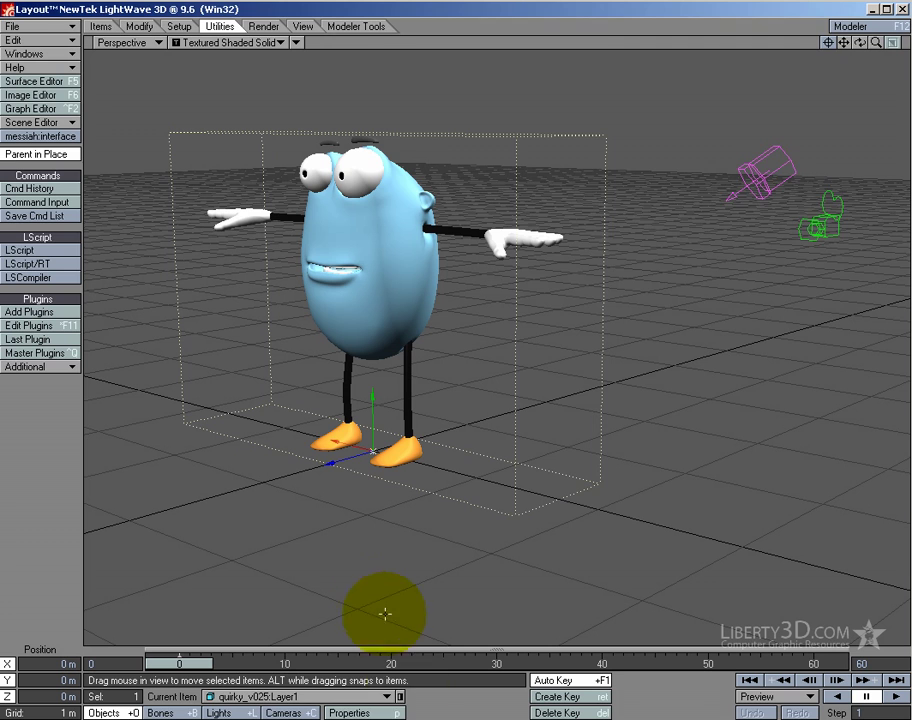
Step: Set the Subdivision Order of quirky_v025:Layer1 to Last in its object properties
{"action": "left_click", "coordinate": [382, 716]}
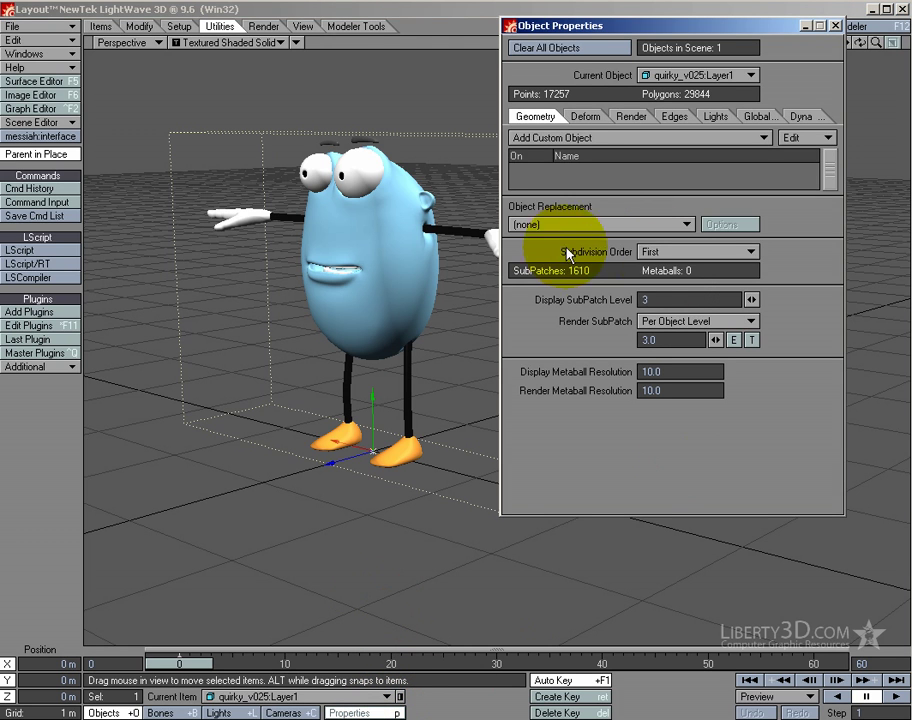
{"action": "left_click", "coordinate": [651, 258]}
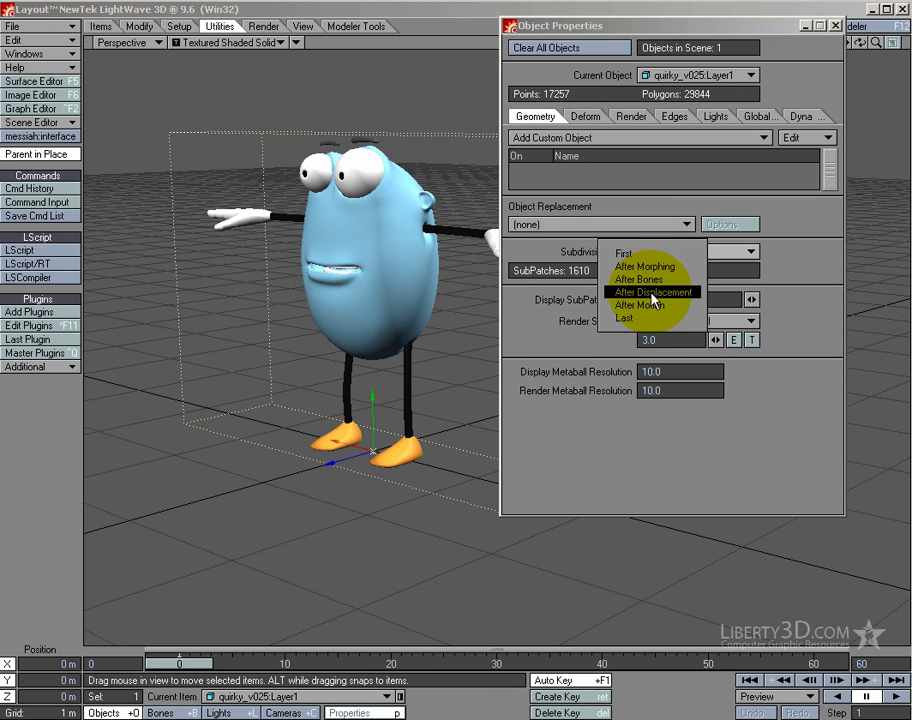
{"action": "left_click", "coordinate": [640, 318]}
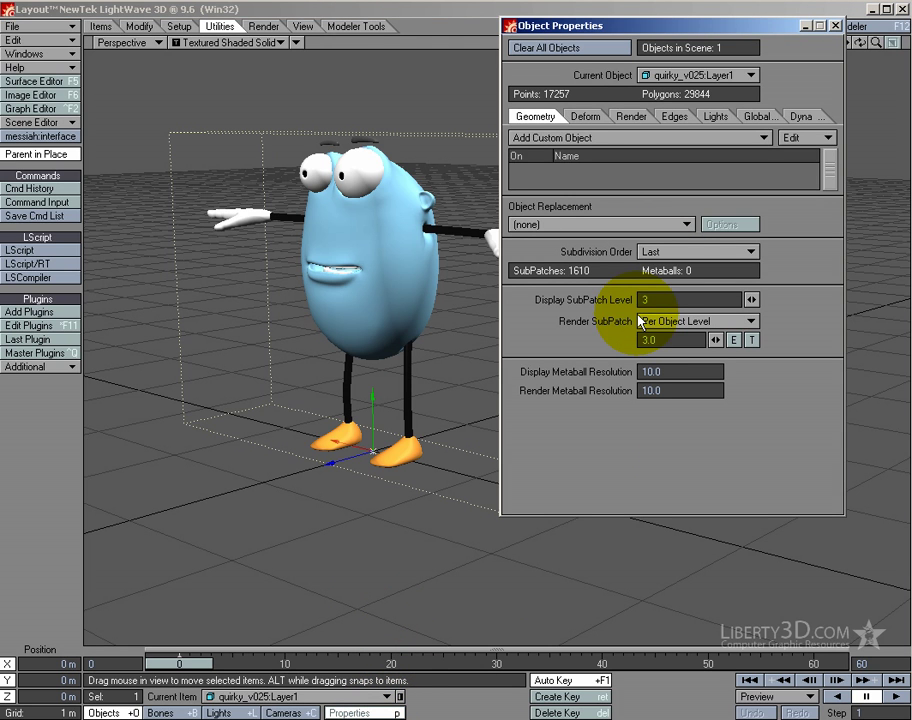
Step: Add the messiah:studio displacement plug-in to the deformations of quirky_v025:Layer1
{"action": "left_click", "coordinate": [578, 117]}
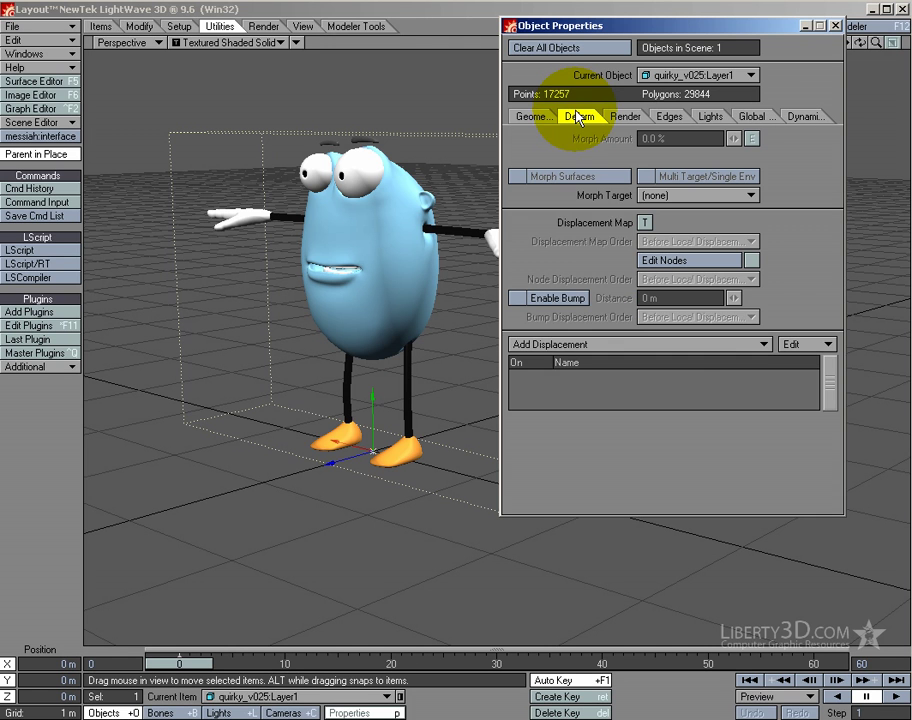
{"action": "left_click", "coordinate": [645, 346]}
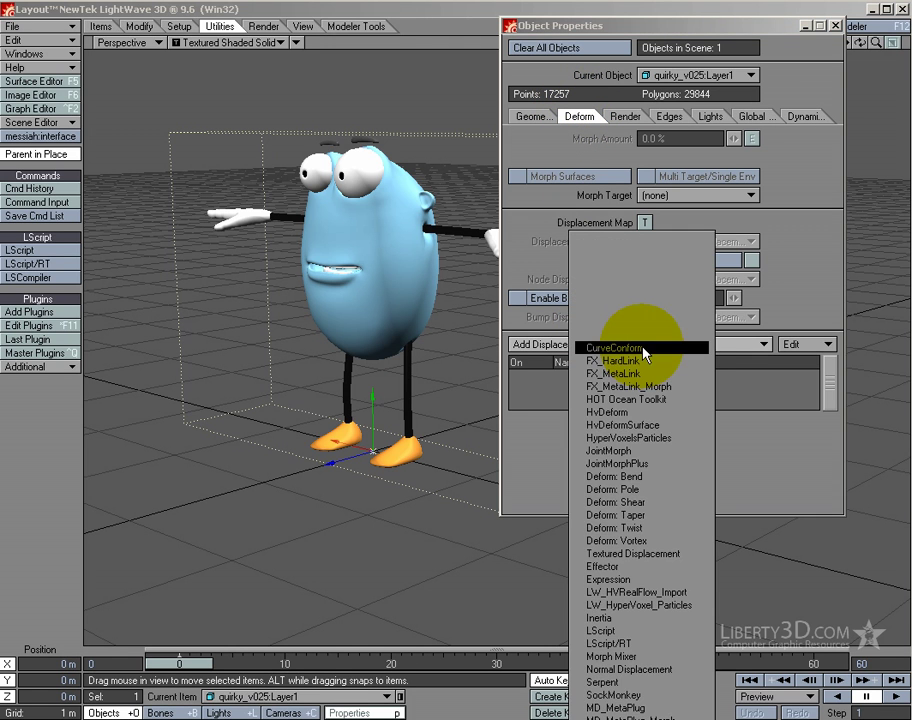
{"action": "scroll", "coordinate": [640, 480], "scroll_direction": "down", "scroll_amount": 3}
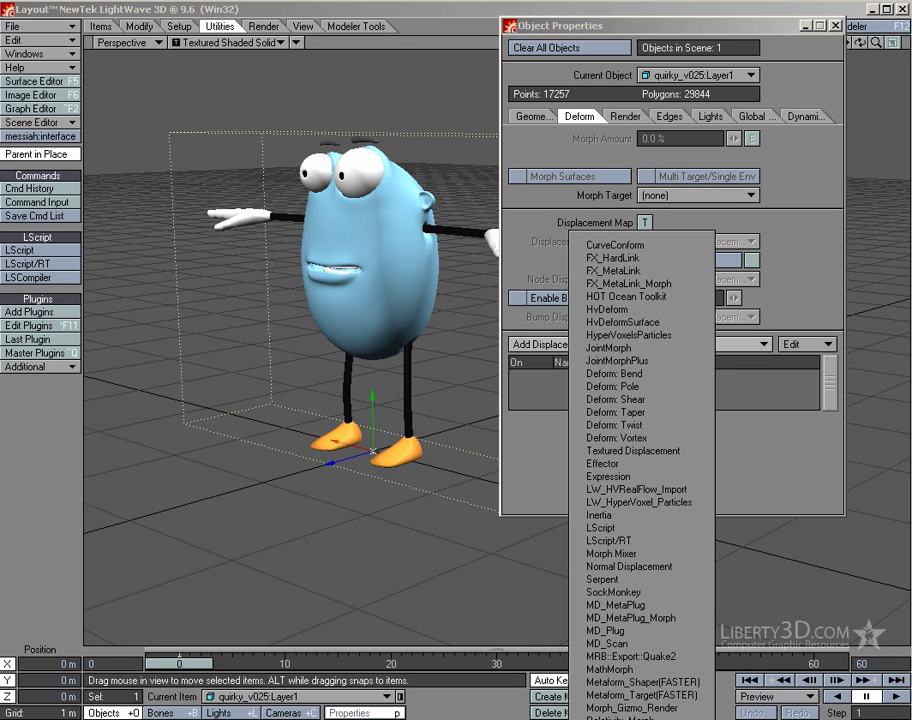
{"action": "left_click", "coordinate": [640, 715]}
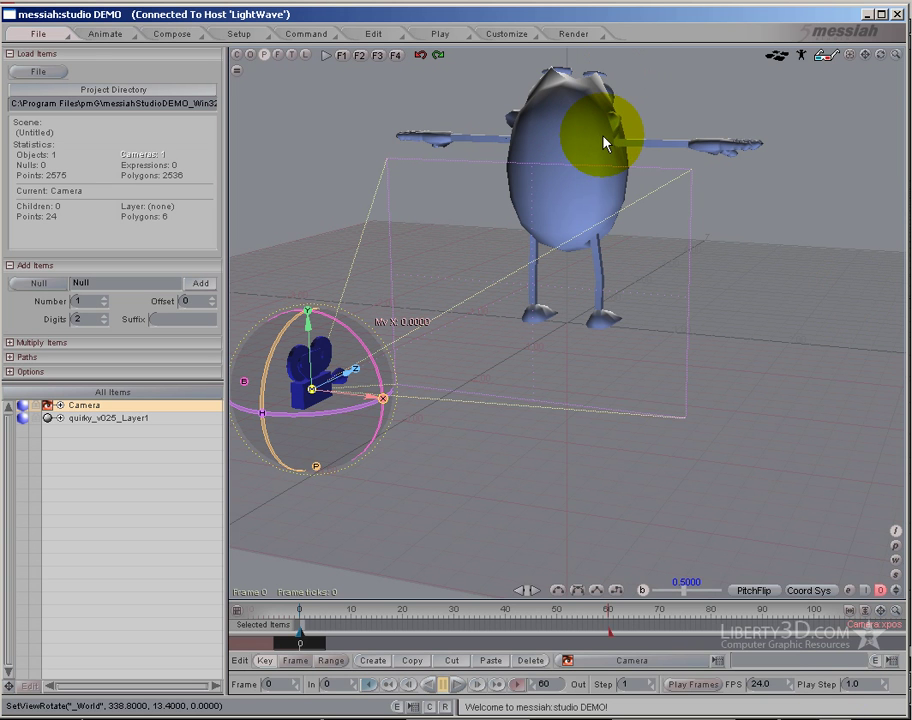
Step: Select the quirky_v025_Layer1 character in messiah:studio and compare it with the object in LightWave, returning to messiah:studio
{"action": "left_click_drag", "start_coordinate": [882, 56], "coordinate": [513, 397]}
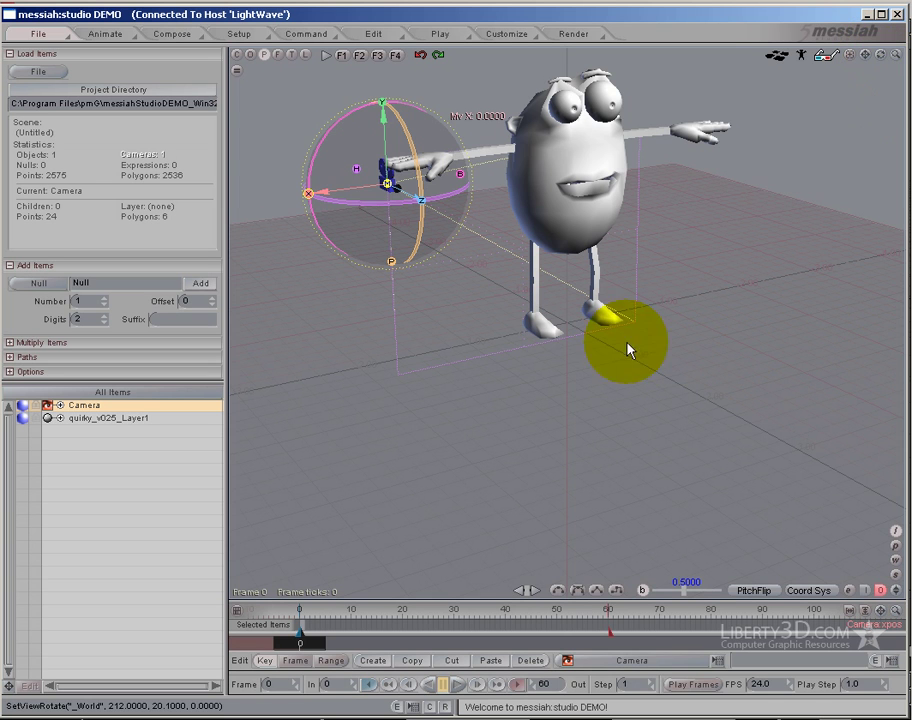
{"action": "left_click_drag", "start_coordinate": [541, 327], "coordinate": [540, 328]}
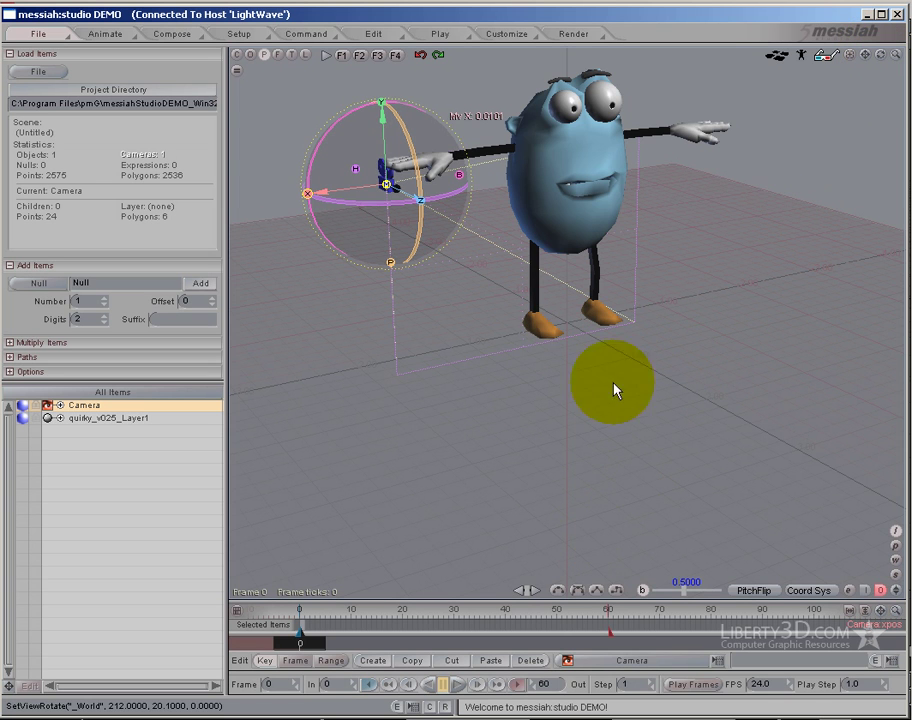
{"action": "left_click", "coordinate": [540, 235]}
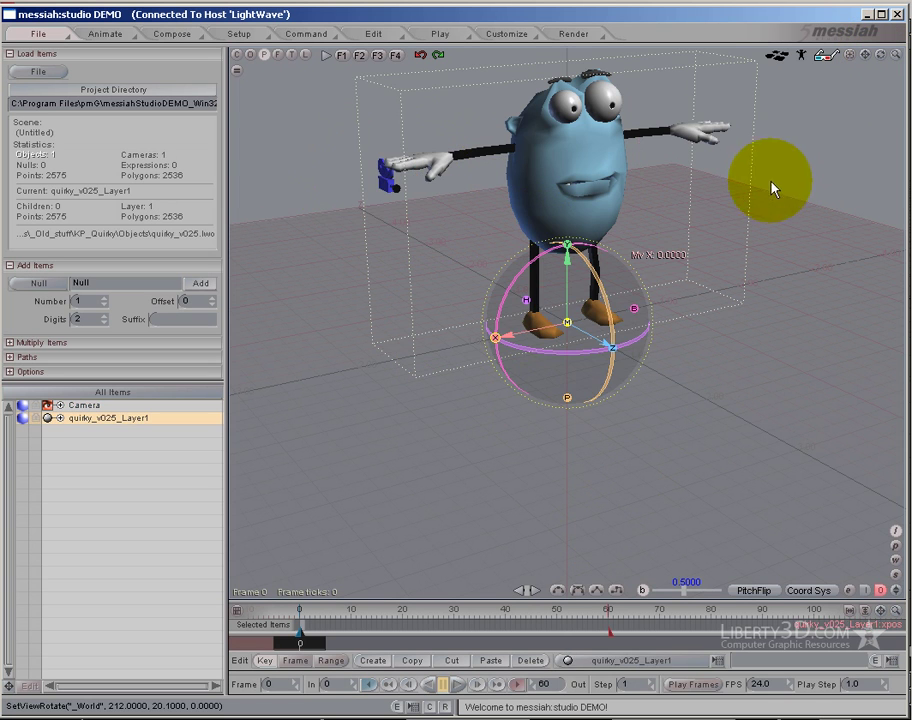
{"action": "left_click", "coordinate": [866, 14]}
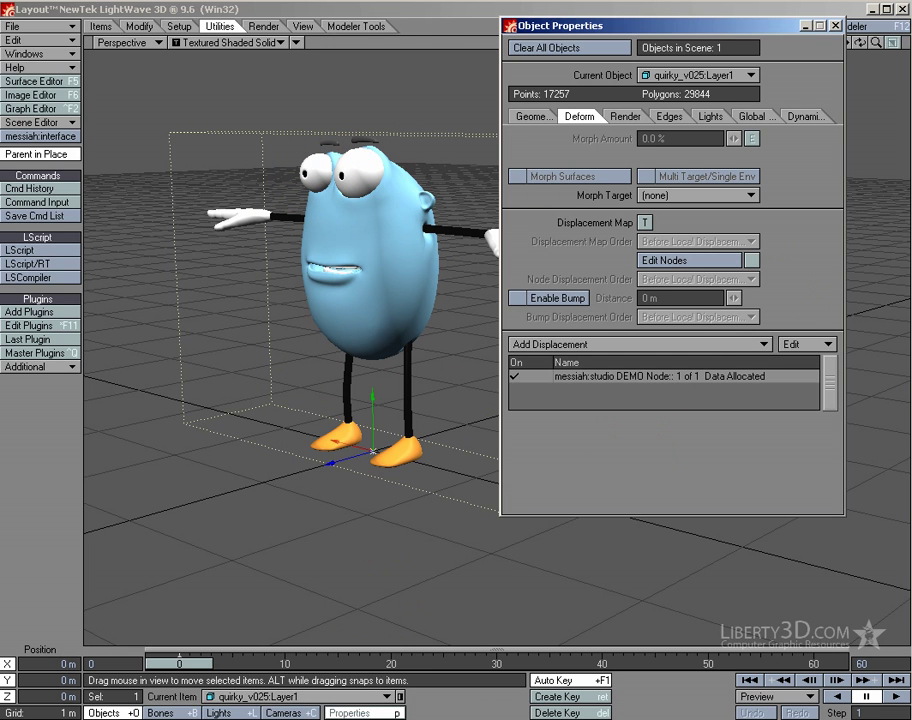
{"action": "key", "text": "alt+Tab"}
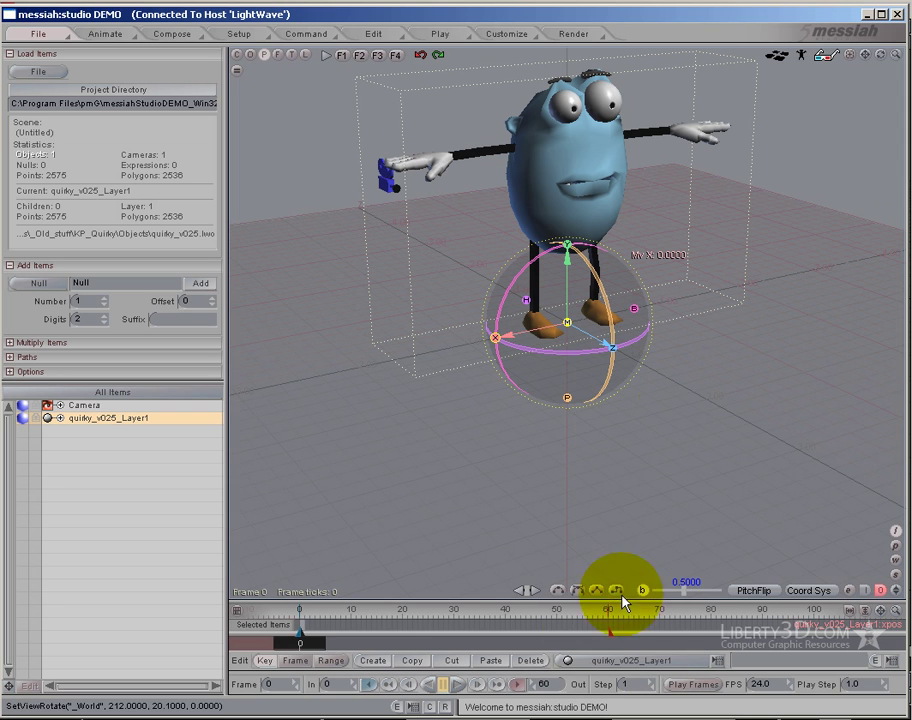
Step: At frame 10, raise the character and move it sideways to about -0.27 on the X axis
{"action": "left_click_drag", "start_coordinate": [298, 647], "coordinate": [356, 643]}
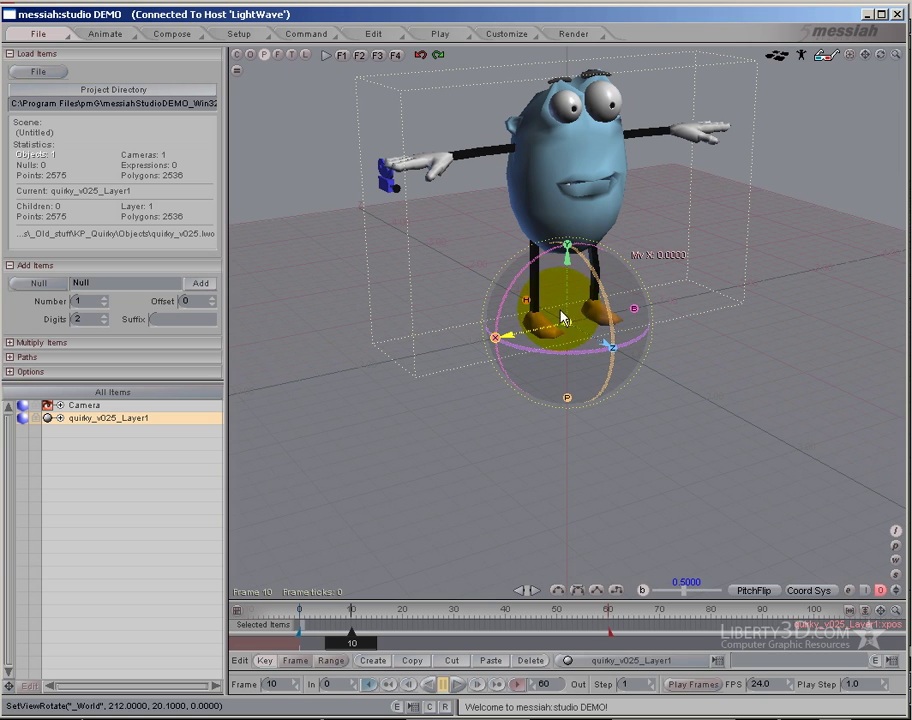
{"action": "left_click_drag", "start_coordinate": [569, 258], "coordinate": [569, 237]}
{"action": "left_click_drag", "start_coordinate": [507, 316], "coordinate": [532, 311]}
Step: At frame 20, move the character further along negative X and lower it to about 0.08 on the Y axis
{"action": "left_click_drag", "start_coordinate": [356, 645], "coordinate": [402, 643]}
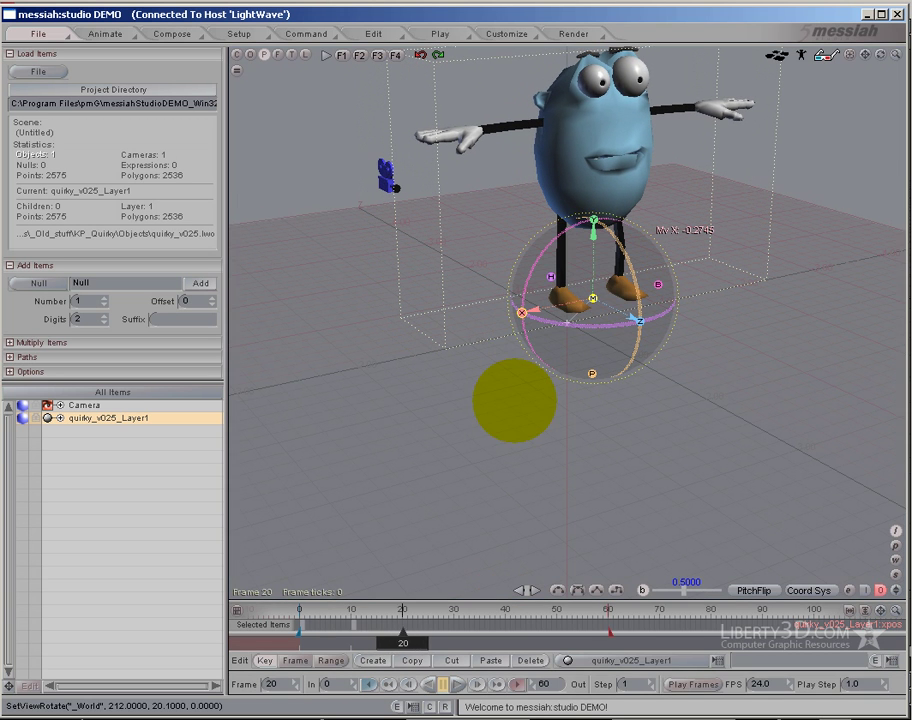
{"action": "left_click_drag", "start_coordinate": [532, 311], "coordinate": [563, 305]}
{"action": "left_click_drag", "start_coordinate": [664, 311], "coordinate": [680, 318]}
{"action": "left_click_drag", "start_coordinate": [640, 232], "coordinate": [640, 243]}
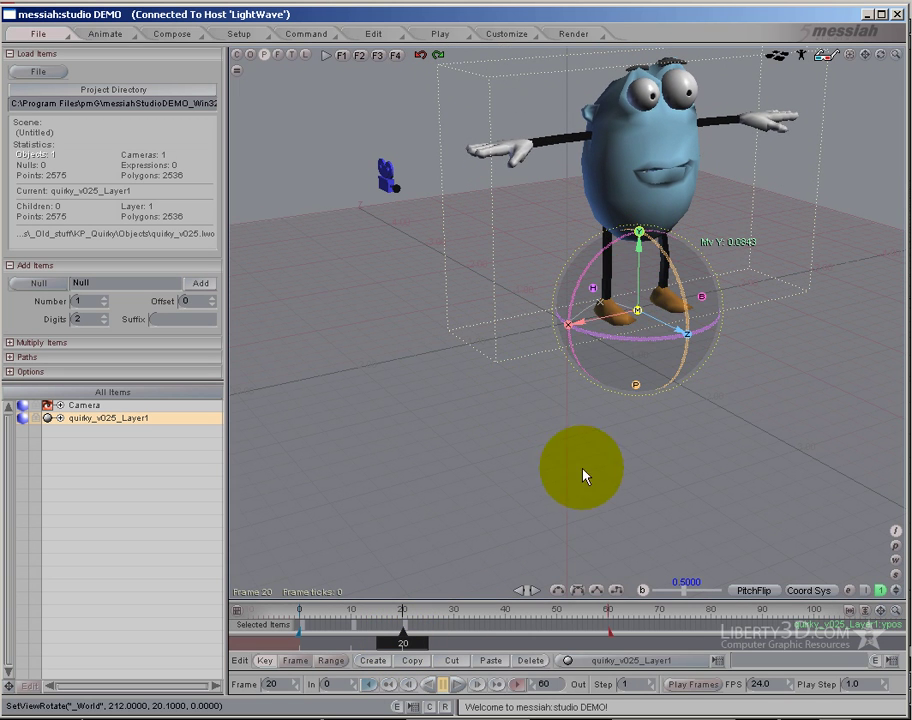
Step: At frame 60, move the character to about -2.02 on the X axis and turn its heading, and scrub back through the animation
{"action": "left_click", "coordinate": [605, 644]}
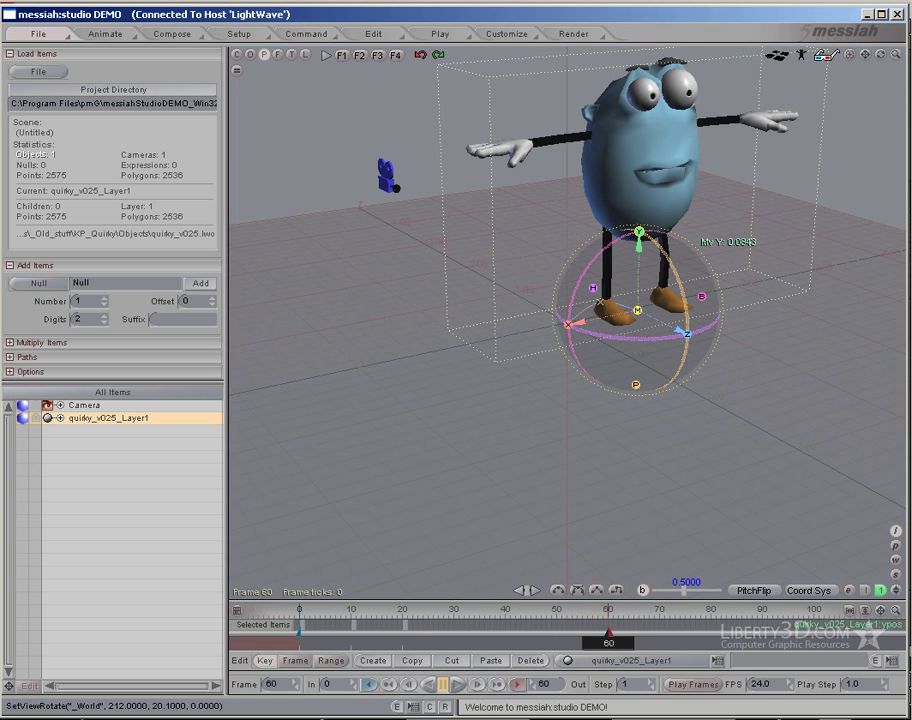
{"action": "left_click_drag", "start_coordinate": [586, 327], "coordinate": [733, 323]}
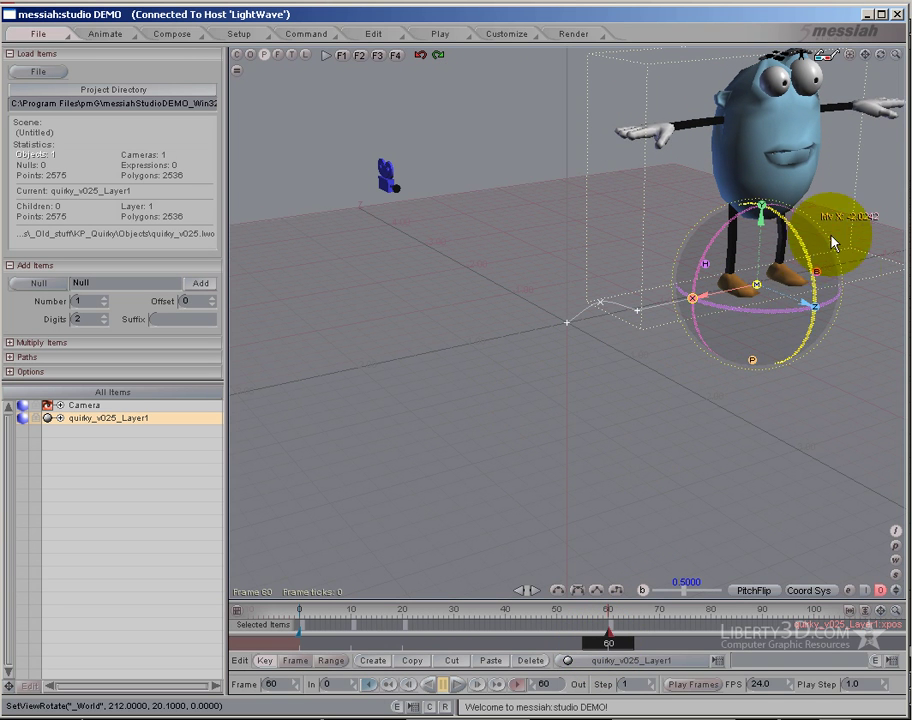
{"action": "left_click_drag", "start_coordinate": [808, 311], "coordinate": [515, 400]}
{"action": "left_click_drag", "start_coordinate": [609, 644], "coordinate": [299, 643]}
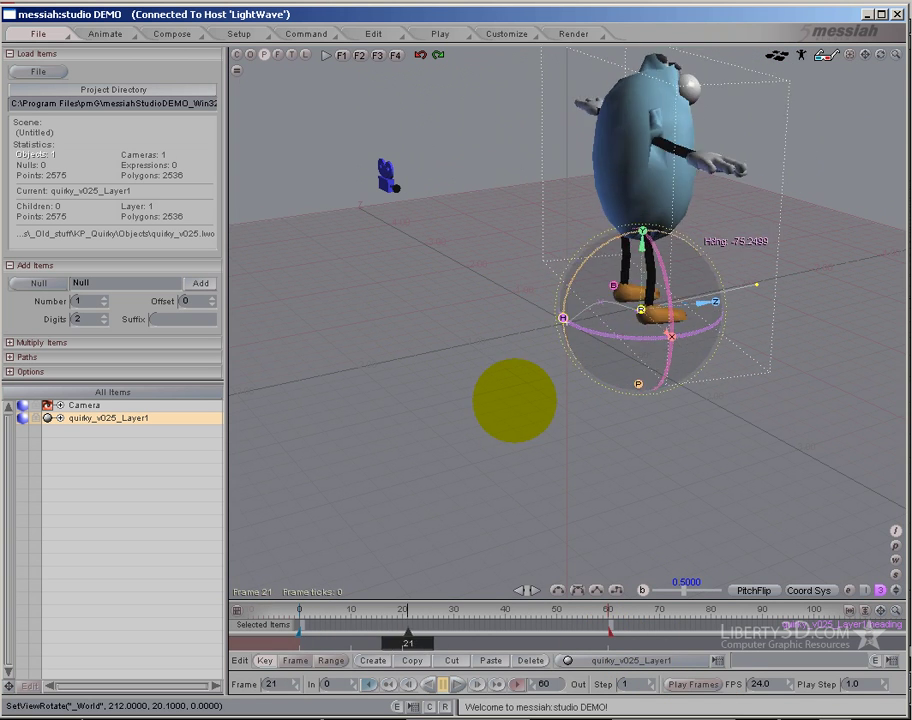
Step: Enlarge the timeline into a curve graph and raise the character's heading key at frame 10 to about 15.7
{"action": "key", "text": "space"}
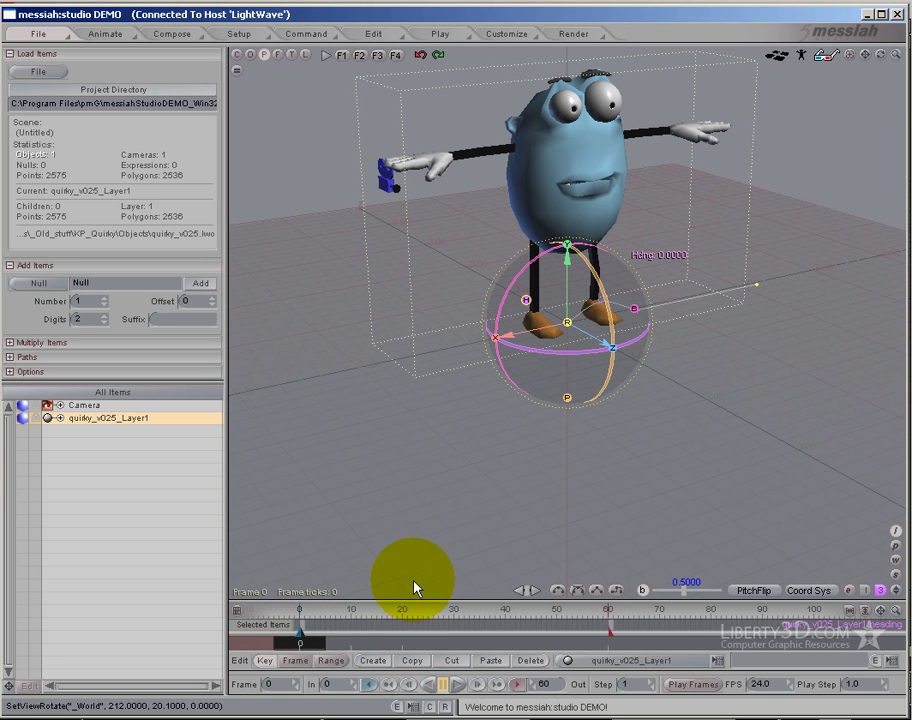
{"action": "left_click_drag", "start_coordinate": [413, 603], "coordinate": [399, 482]}
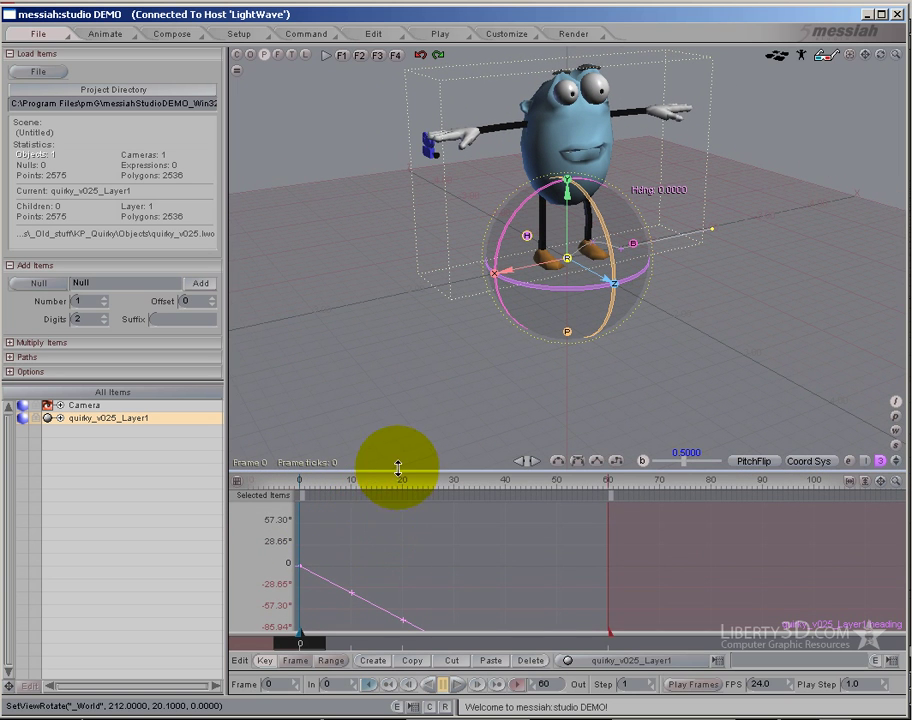
{"action": "left_click", "coordinate": [350, 598]}
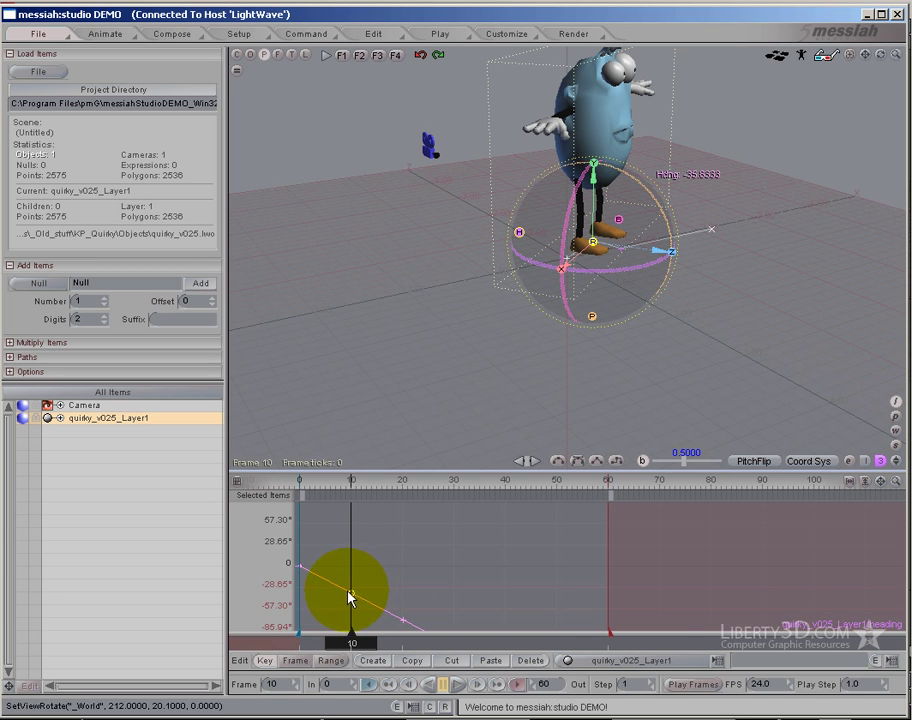
{"action": "mouse_move", "coordinate": [351, 593]}
{"action": "left_mouse_down"}
{"action": "mouse_move", "coordinate": [351, 570]}
{"action": "mouse_move", "coordinate": [351, 599]}
{"action": "left_mouse_up"}
{"action": "left_click_drag", "start_coordinate": [514, 400], "coordinate": [490, 403]}
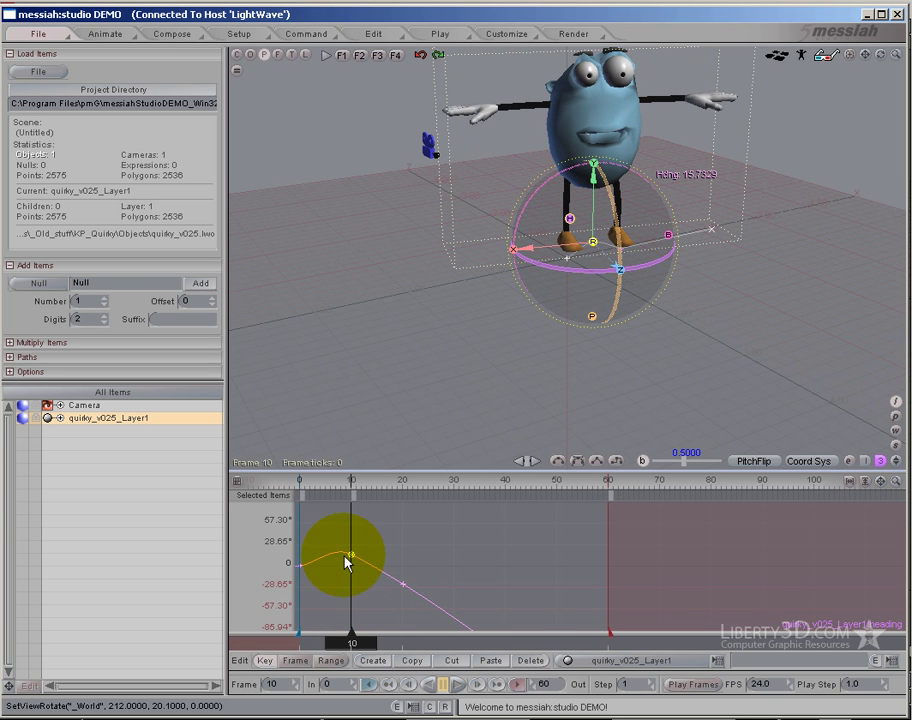
Step: Set the frame 20 heading key to about -26.1 with adjustable curve handles, and collapse the graph with the timeline back at frame 0
{"action": "left_click", "coordinate": [401, 591]}
{"action": "left_click_drag", "start_coordinate": [499, 395], "coordinate": [513, 400]}
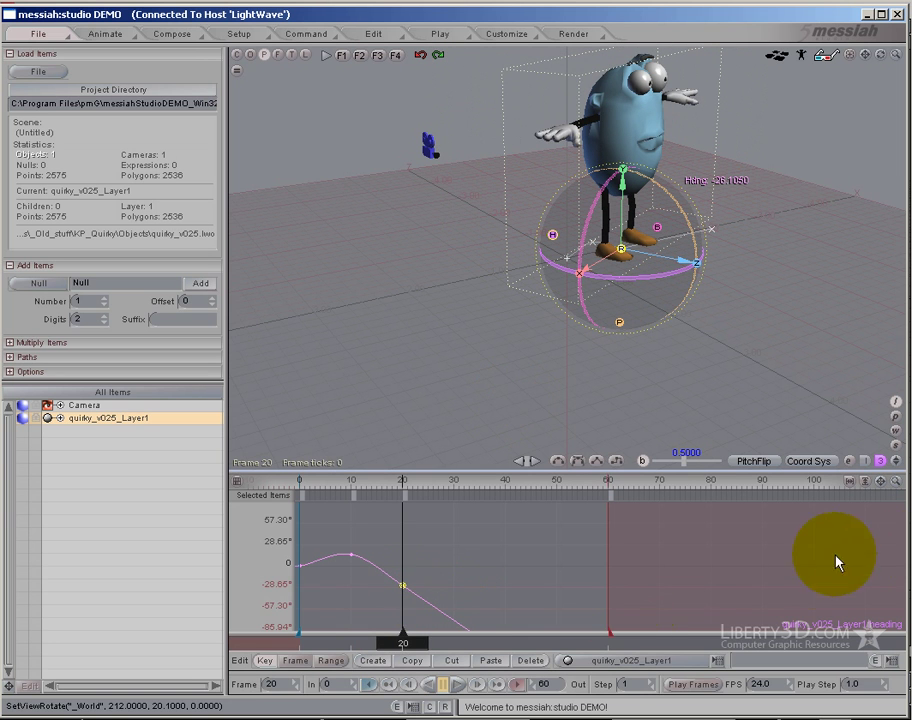
{"action": "left_click", "coordinate": [580, 461]}
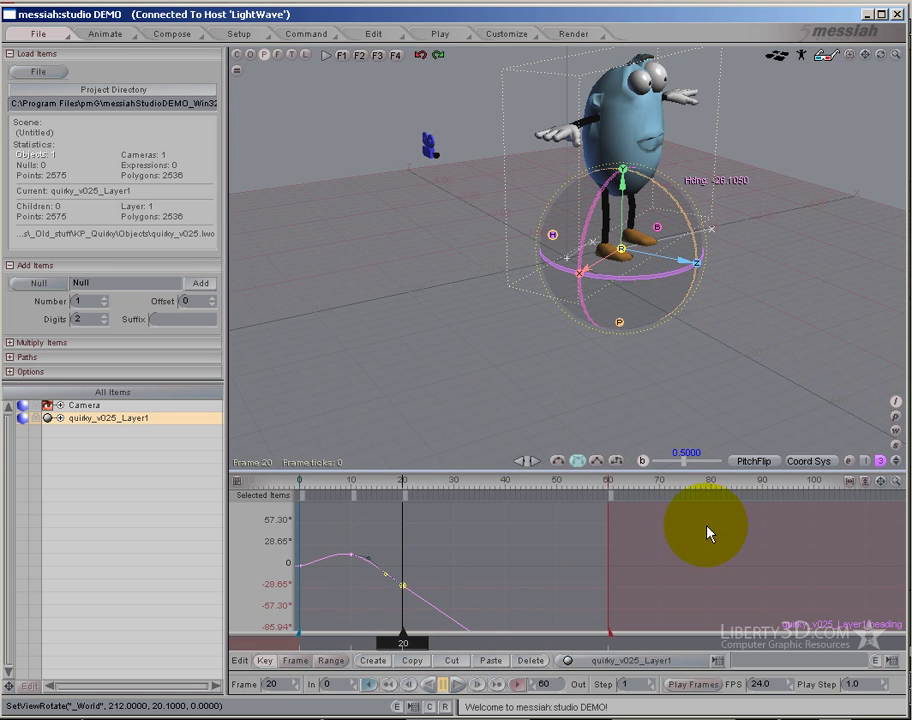
{"action": "left_click_drag", "start_coordinate": [420, 648], "coordinate": [300, 643]}
{"action": "left_click_drag", "start_coordinate": [366, 472], "coordinate": [338, 690]}
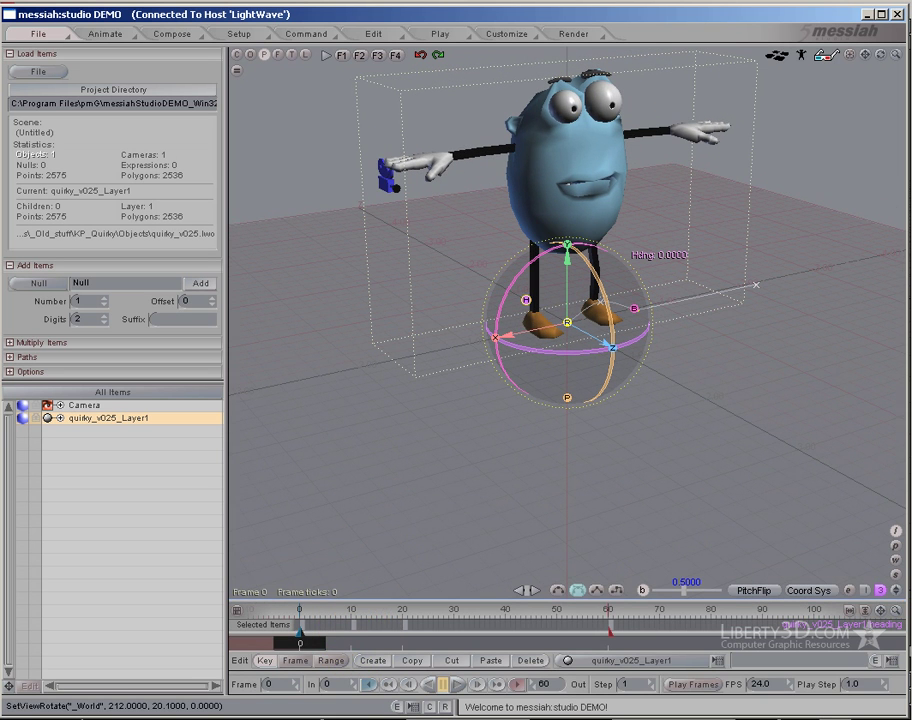
Step: Switch to LightWave Layout, scrub through the character's animation back to frame 0, and close the Object Properties
{"action": "key", "text": "alt+Tab"}
{"action": "left_click_drag", "start_coordinate": [206, 661], "coordinate": [554, 661]}
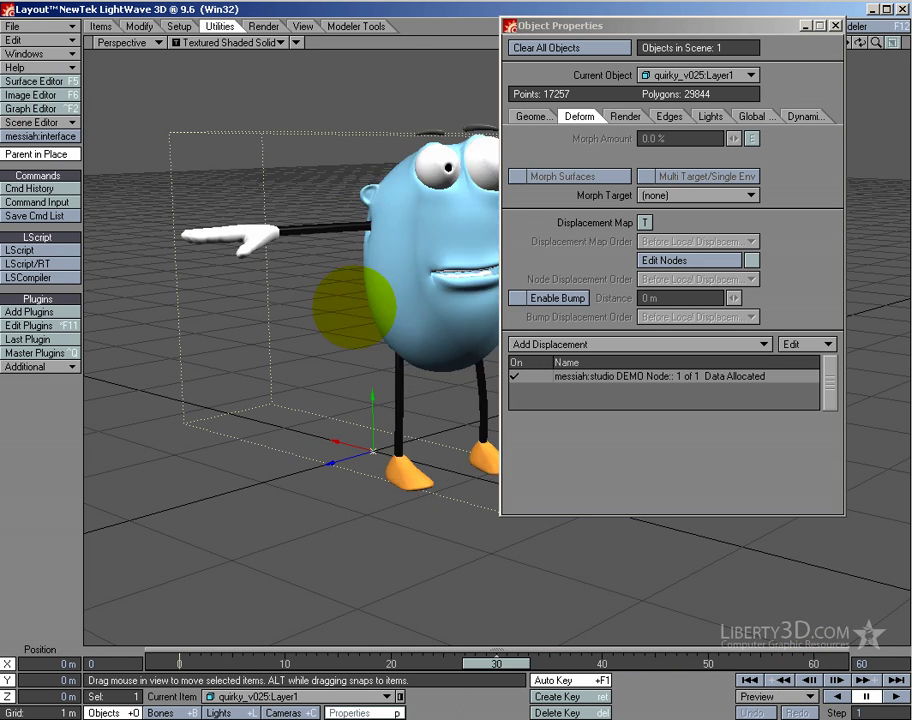
{"action": "left_click_drag", "start_coordinate": [814, 664], "coordinate": [179, 664]}
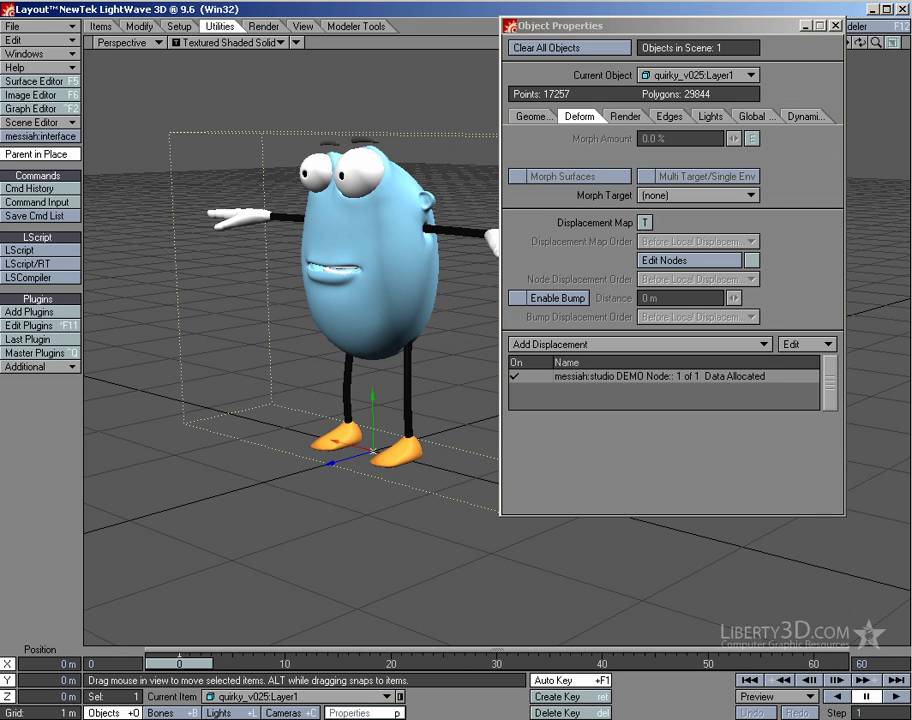
{"action": "left_click", "coordinate": [835, 28]}
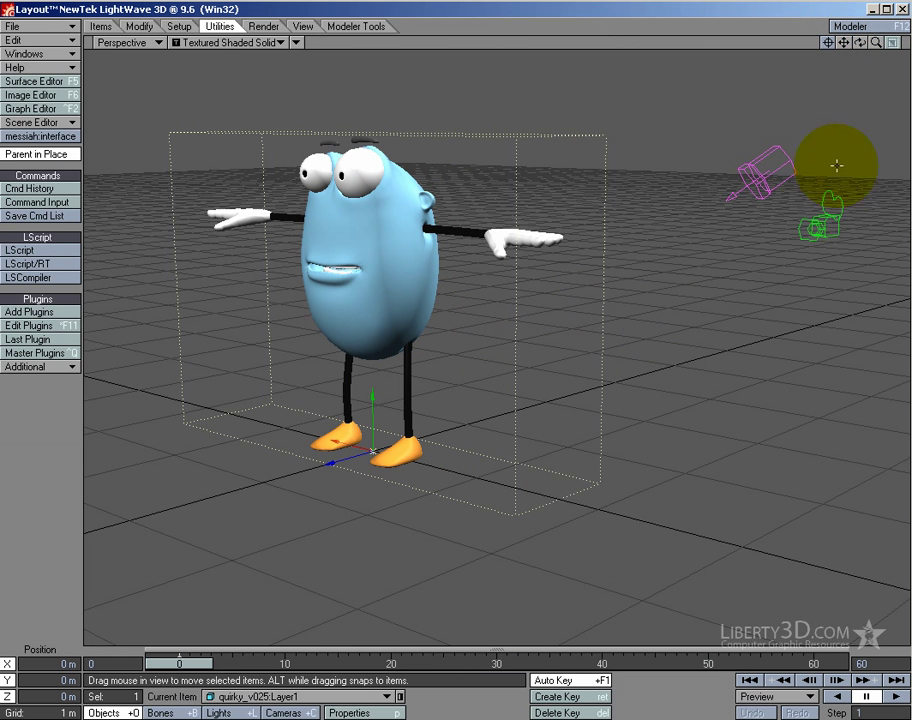
Step: Add the messiah:studio DEMO node as a motion modifier on the LightWave camera
{"action": "left_click", "coordinate": [815, 226]}
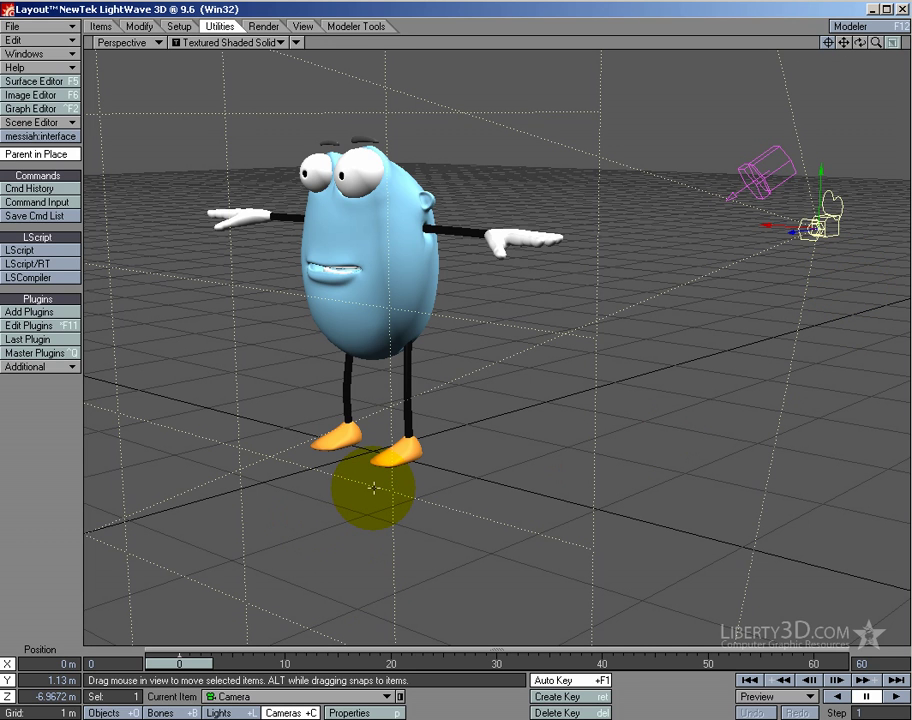
{"action": "key", "text": "m"}
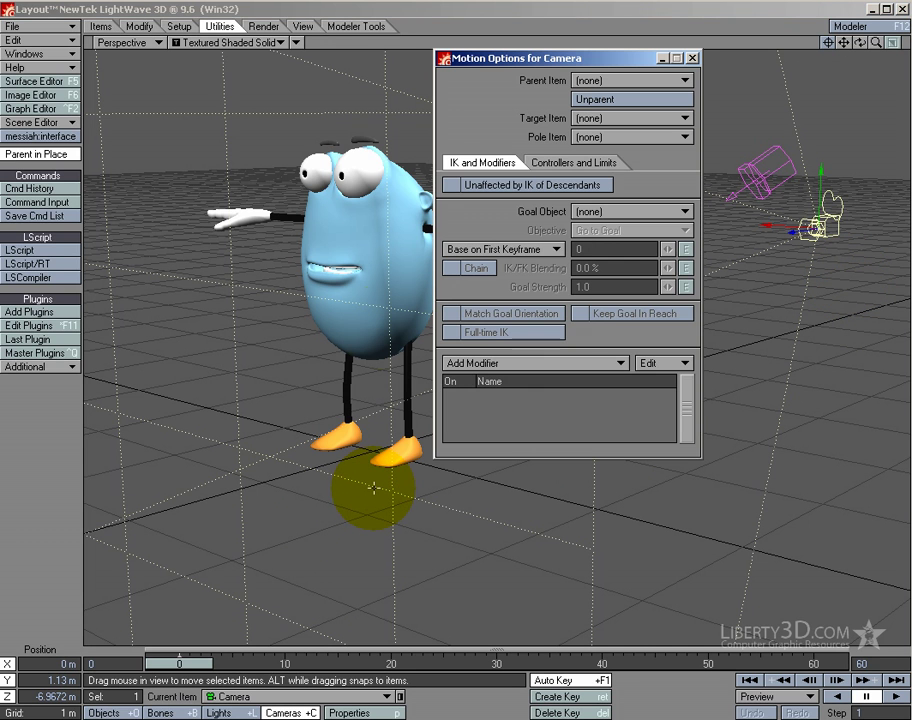
{"action": "left_click", "coordinate": [533, 366]}
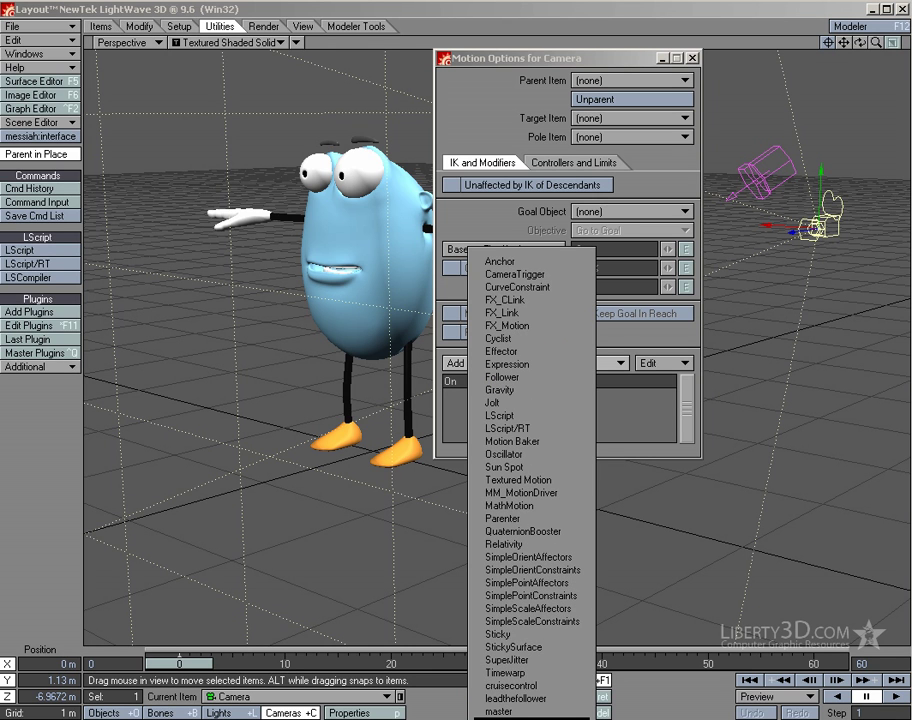
{"action": "left_click", "coordinate": [531, 718]}
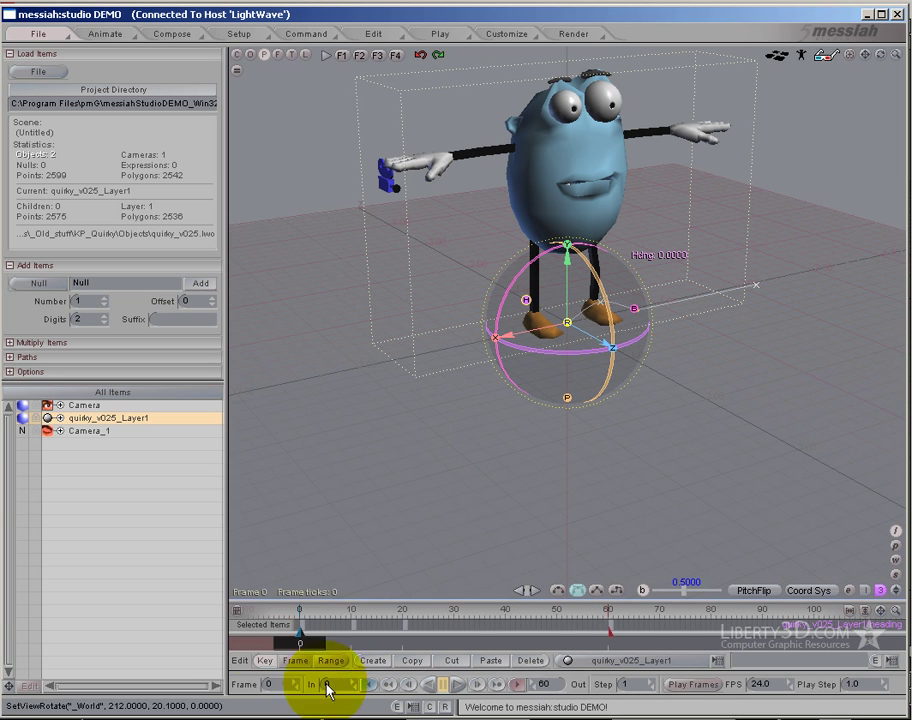
Step: In messiah:studio, move Camera_1 along Z to about -4.2 at frame 0, checking the camera in LightWave and closing its Motion Options
{"action": "left_click", "coordinate": [90, 430]}
{"action": "left_click", "coordinate": [84, 405]}
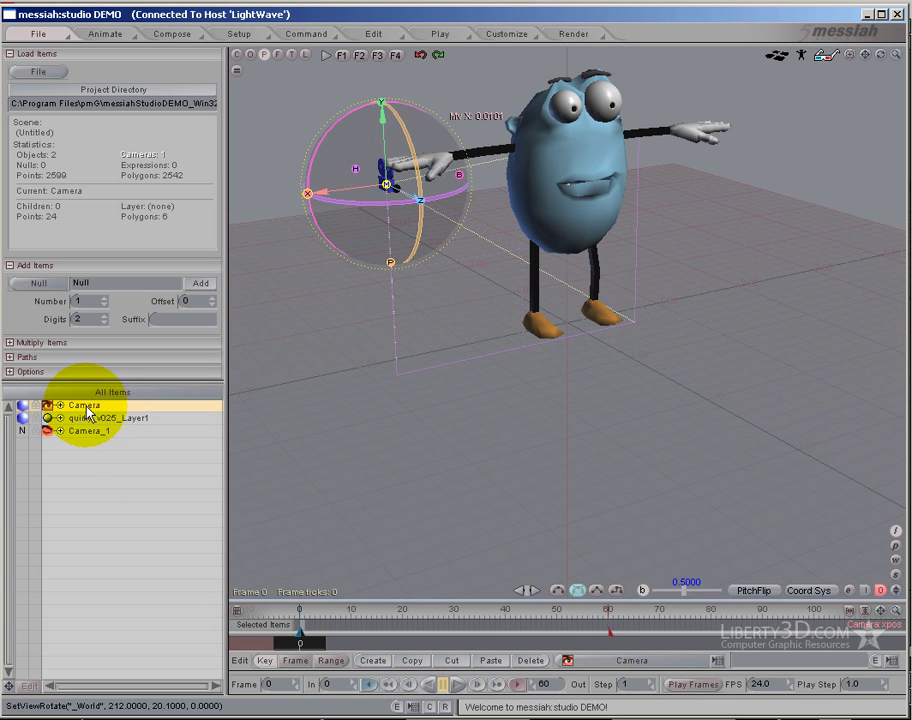
{"action": "left_click", "coordinate": [70, 431]}
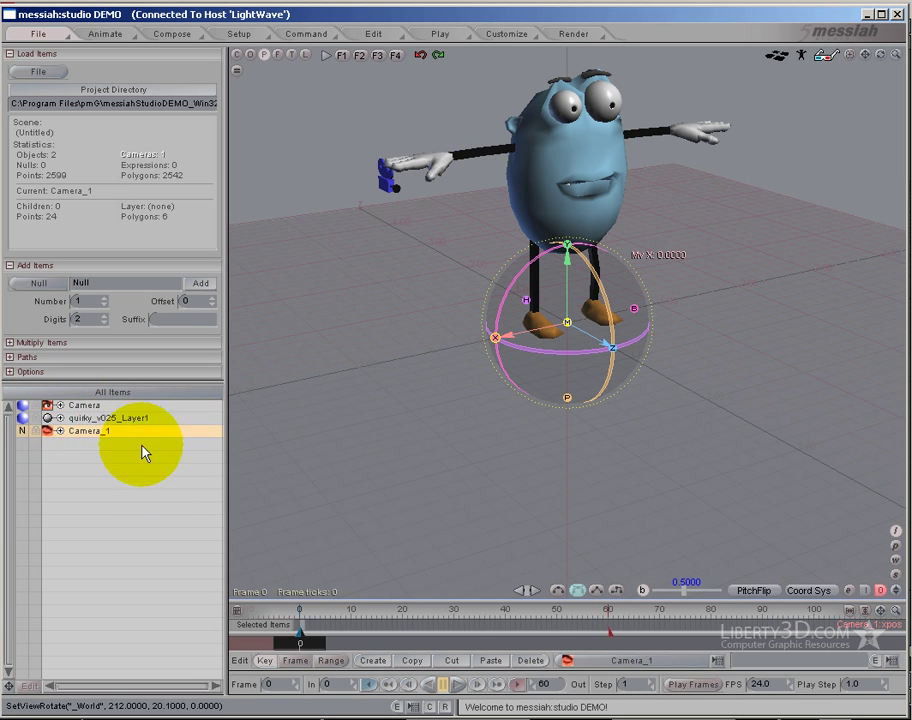
{"action": "left_click_drag", "start_coordinate": [597, 357], "coordinate": [514, 400]}
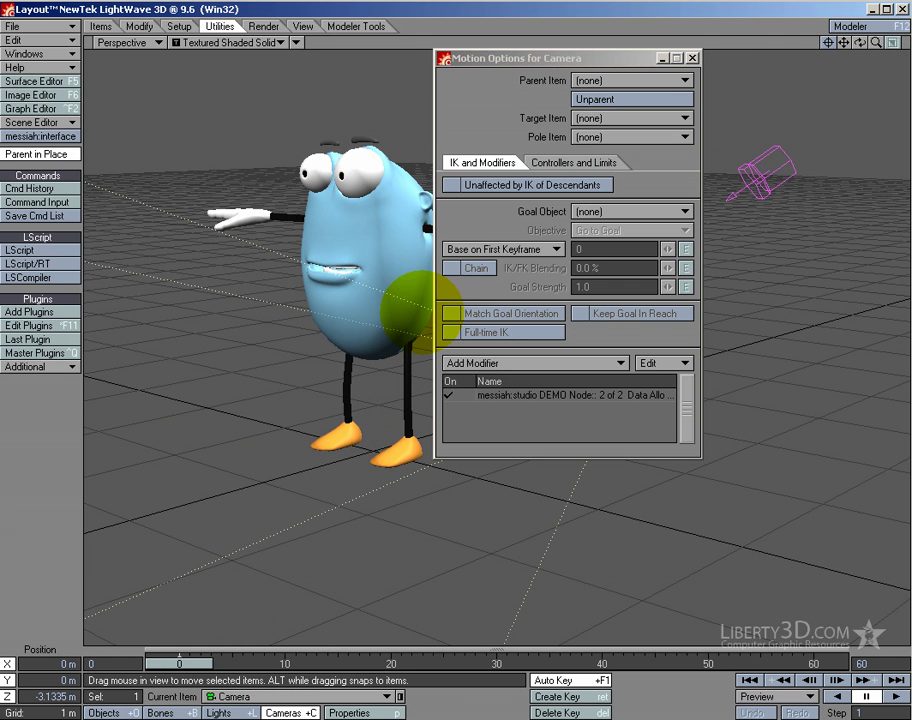
{"action": "left_click", "coordinate": [692, 58]}
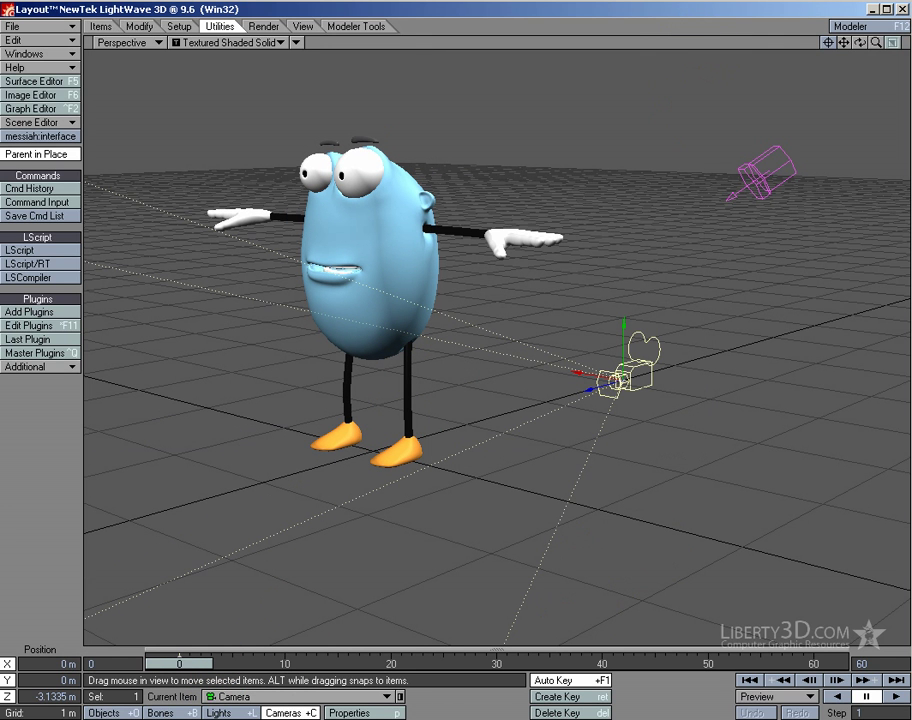
{"action": "key", "text": "alt+Tab"}
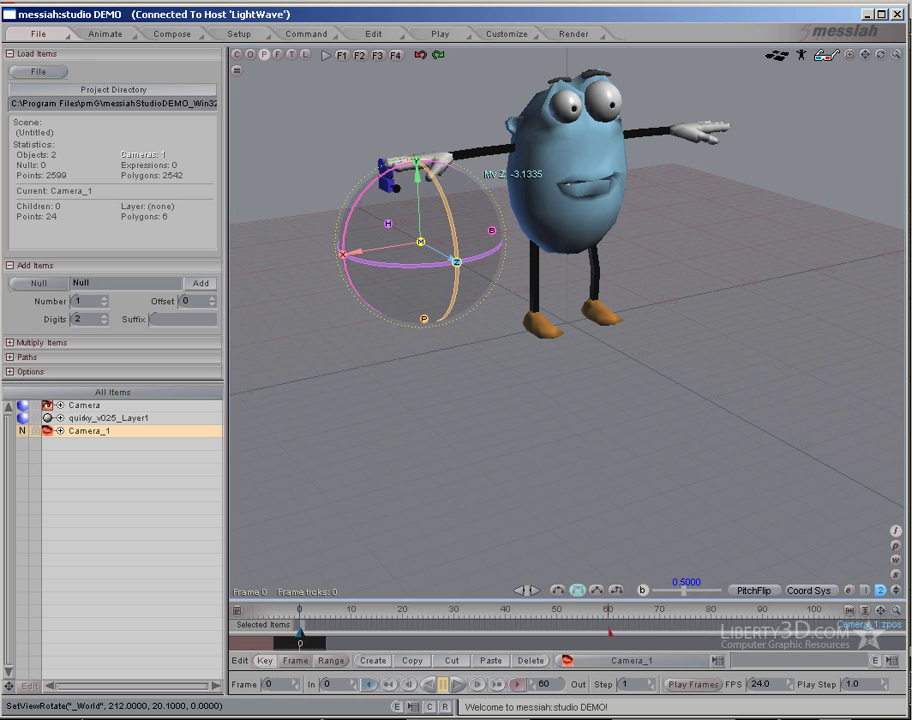
{"action": "left_click_drag", "start_coordinate": [448, 260], "coordinate": [409, 239]}
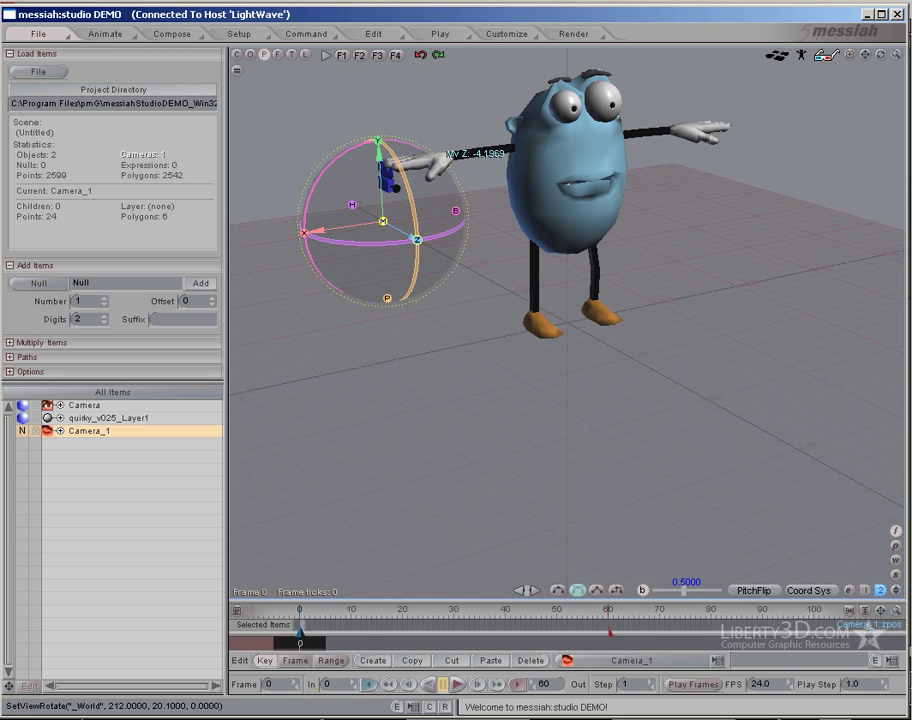
Step: At frame 60, turn Camera_1's heading to about -31 and adjust its position and pitch
{"action": "left_click_drag", "start_coordinate": [319, 647], "coordinate": [627, 647]}
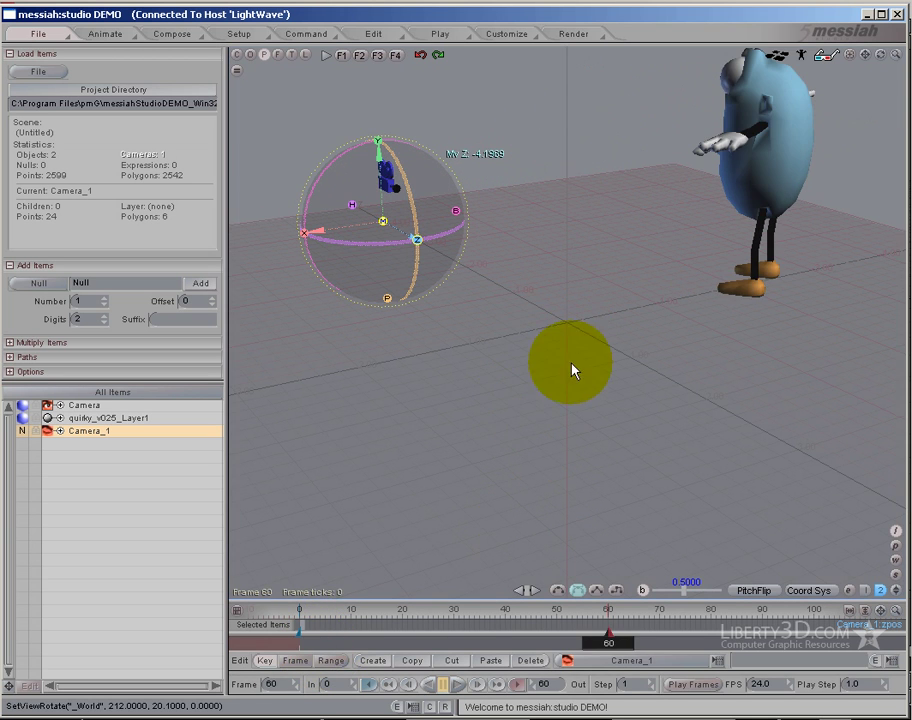
{"action": "left_click_drag", "start_coordinate": [417, 264], "coordinate": [512, 400]}
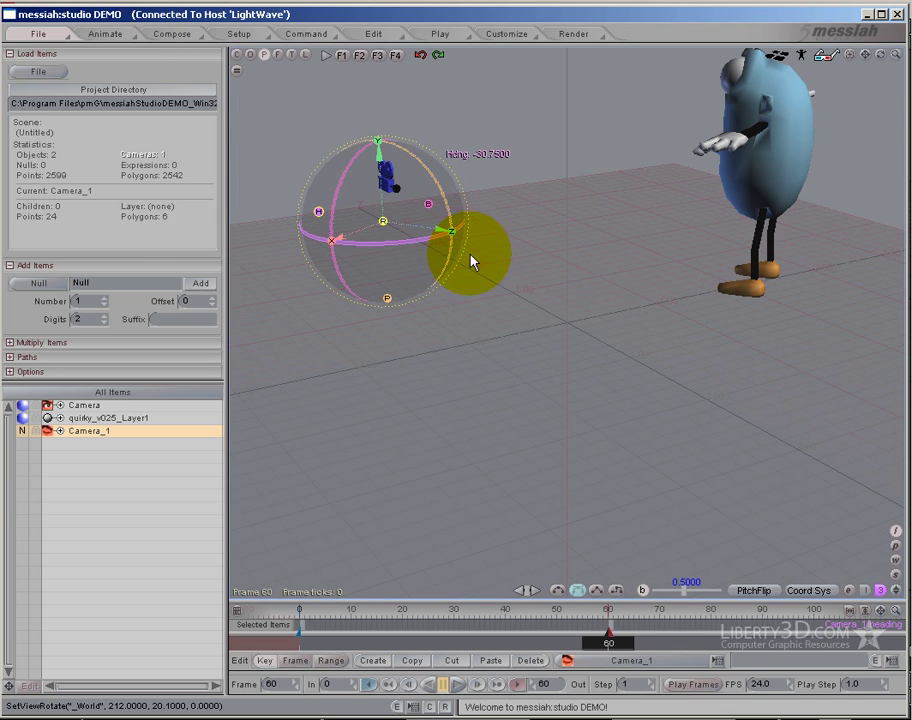
{"action": "left_click_drag", "start_coordinate": [417, 226], "coordinate": [515, 400]}
{"action": "left_click_drag", "start_coordinate": [572, 182], "coordinate": [515, 400]}
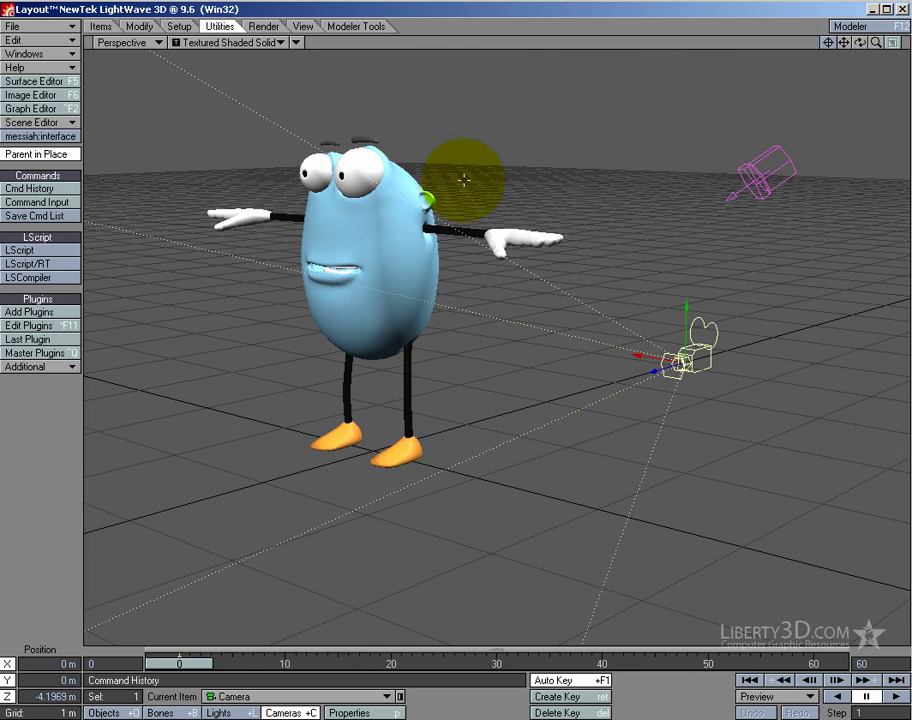
Step: In LightWave Layout, check the selection of the character and the camera, and save the scene as Messiah_test in the scenes folder
{"action": "left_click", "coordinate": [390, 265]}
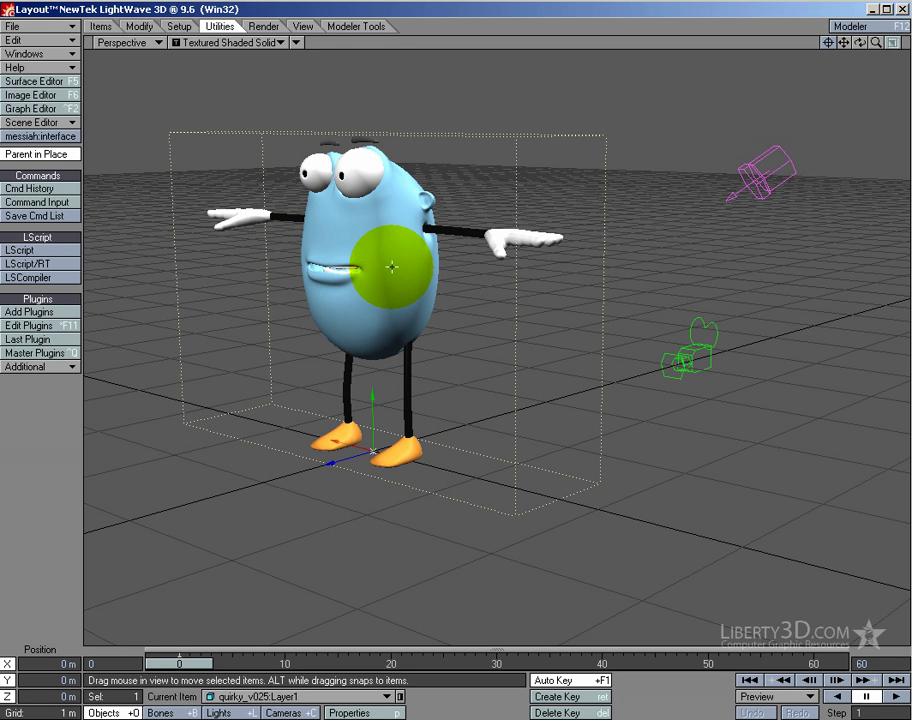
{"action": "left_click", "coordinate": [684, 357]}
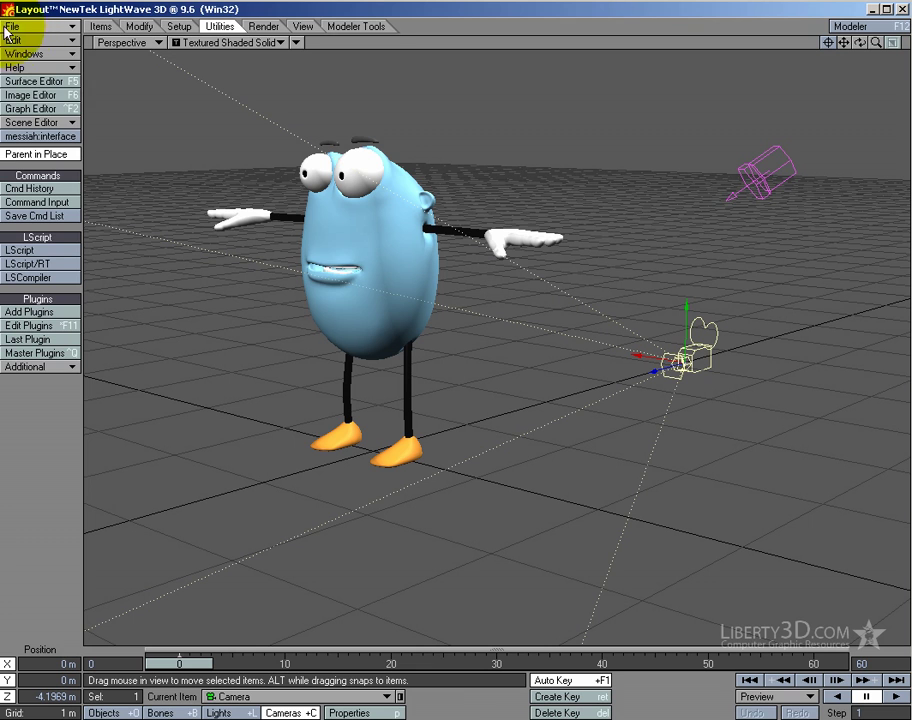
{"action": "left_click", "coordinate": [20, 22]}
{"action": "mouse_move", "coordinate": [33, 42]}
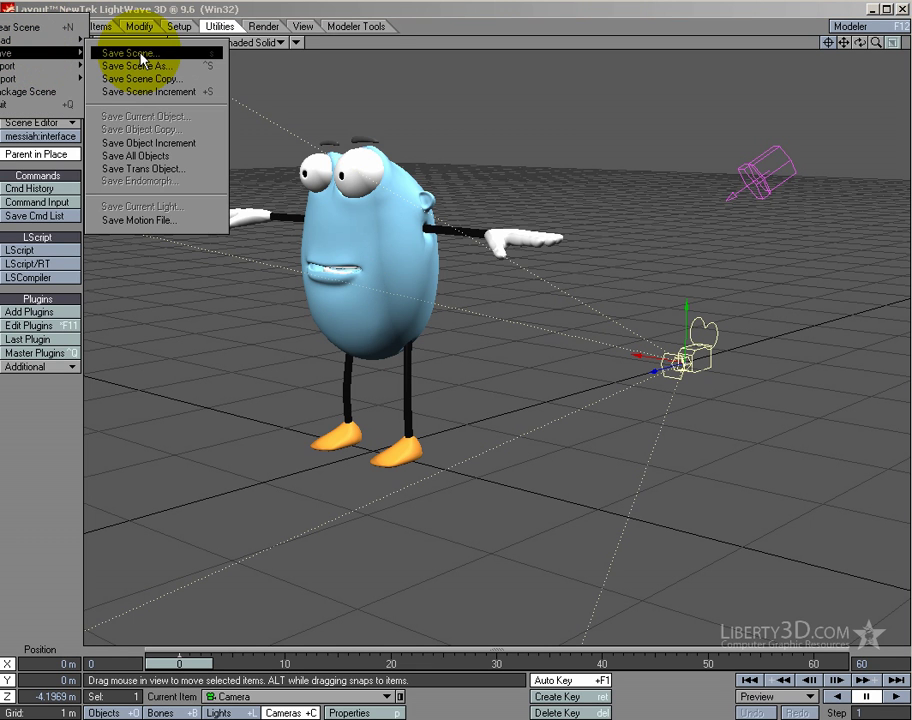
{"action": "left_click", "coordinate": [142, 66]}
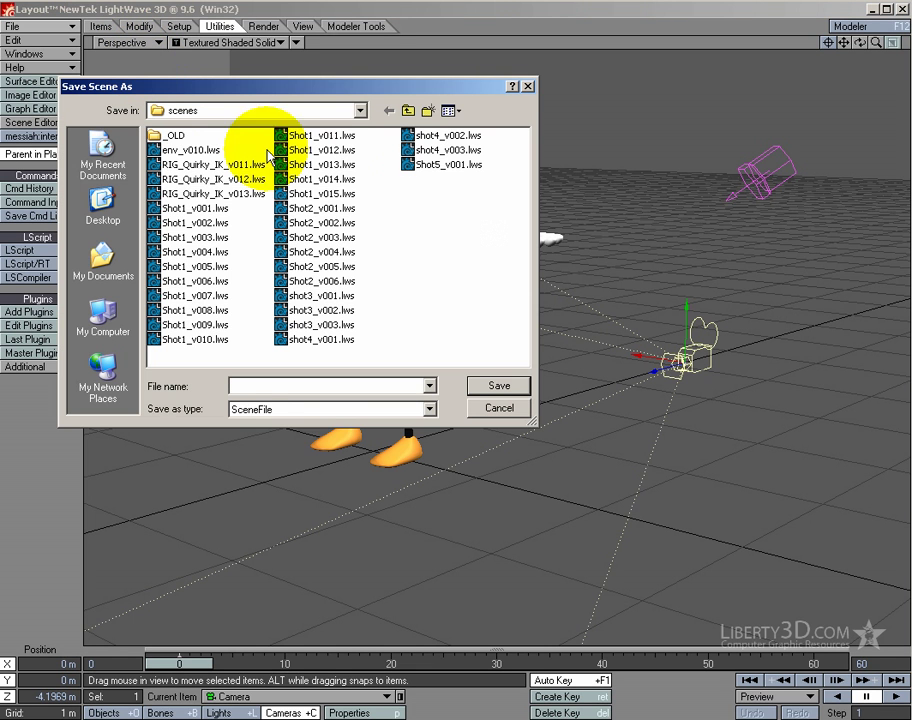
{"action": "type", "text": "Messi"}
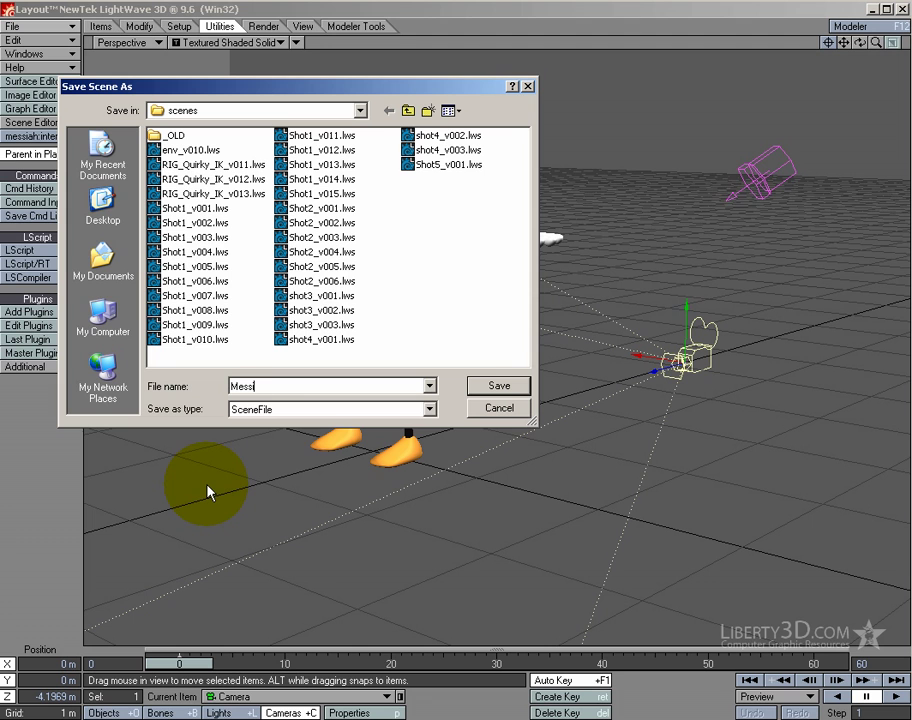
{"action": "type", "text": "ah_test"}
{"action": "key", "text": "Return"}
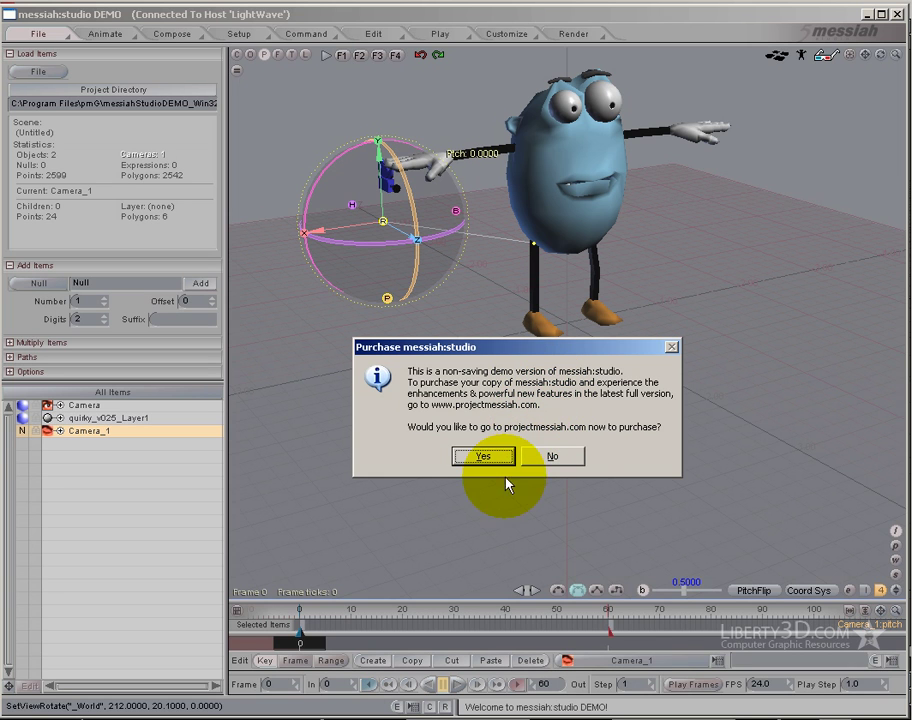
Step: Decline the messiah:studio purchase offer, close its window and acknowledge the error about the embedded scene data
{"action": "left_click", "coordinate": [567, 464]}
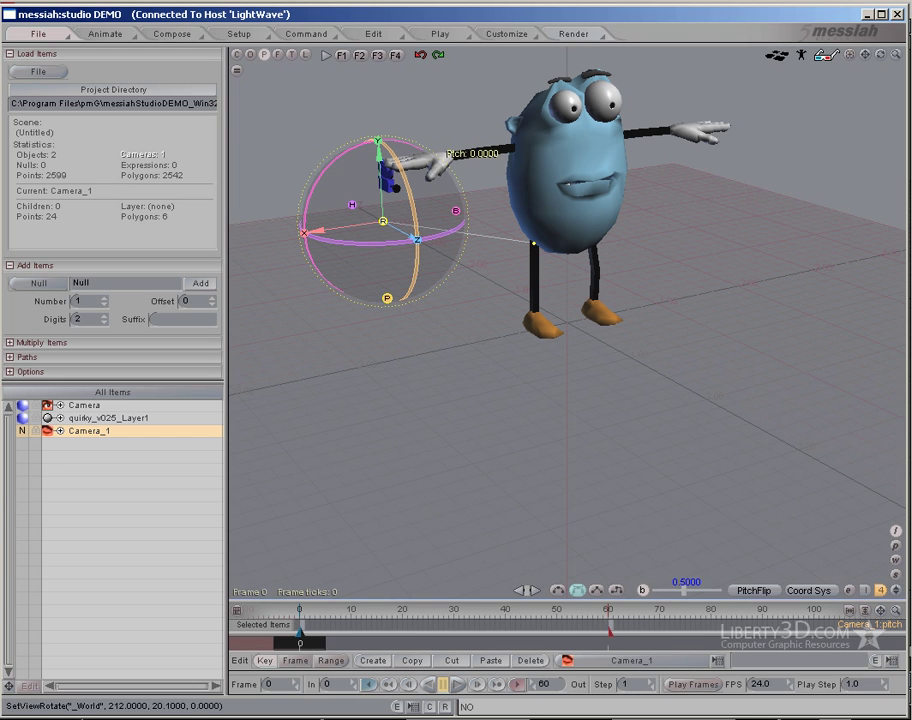
{"action": "left_click", "coordinate": [896, 15]}
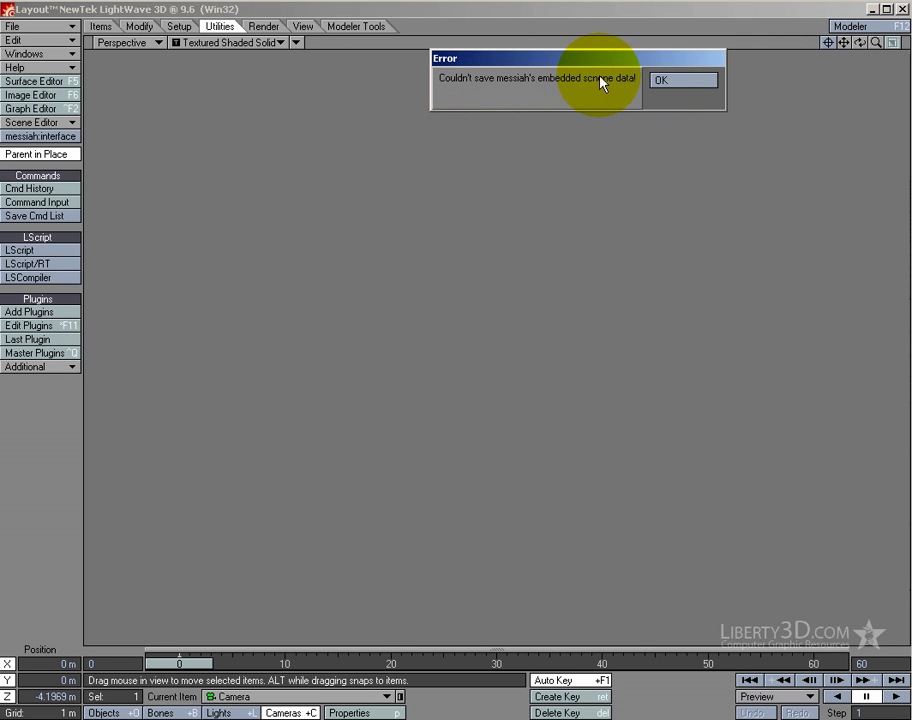
{"action": "left_click", "coordinate": [652, 83]}
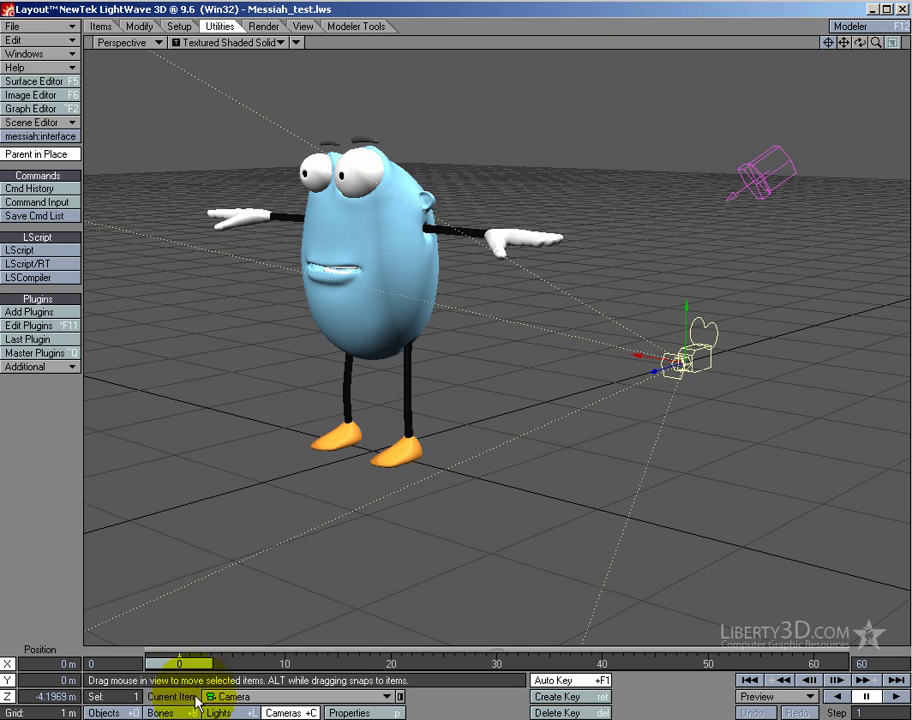
Step: Check the connected scene in messiah:studio once more and close its window to return to LightWave Layout
{"action": "mouse_move", "coordinate": [187, 666]}
{"action": "left_mouse_down"}
{"action": "mouse_move", "coordinate": [767, 666]}
{"action": "mouse_move", "coordinate": [187, 666]}
{"action": "left_mouse_up"}
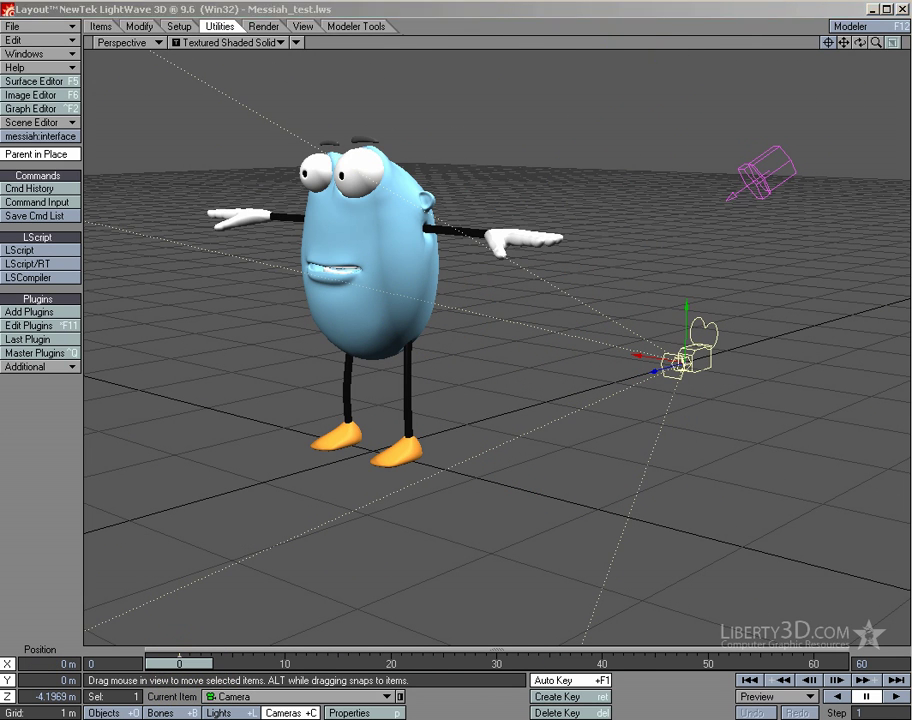
{"action": "key", "text": "alt+Tab"}
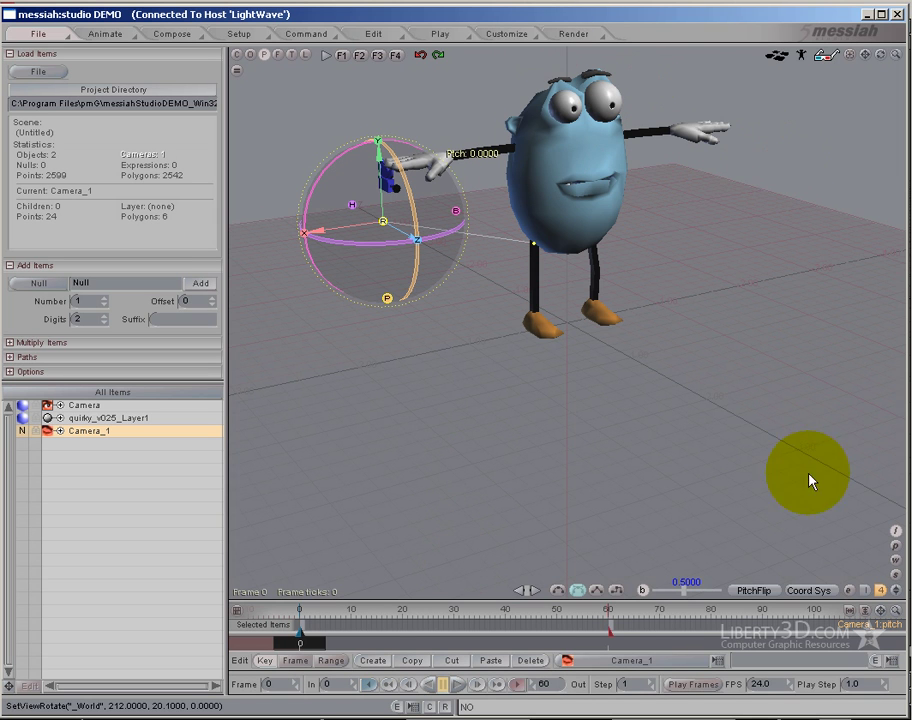
{"action": "left_click", "coordinate": [897, 16]}
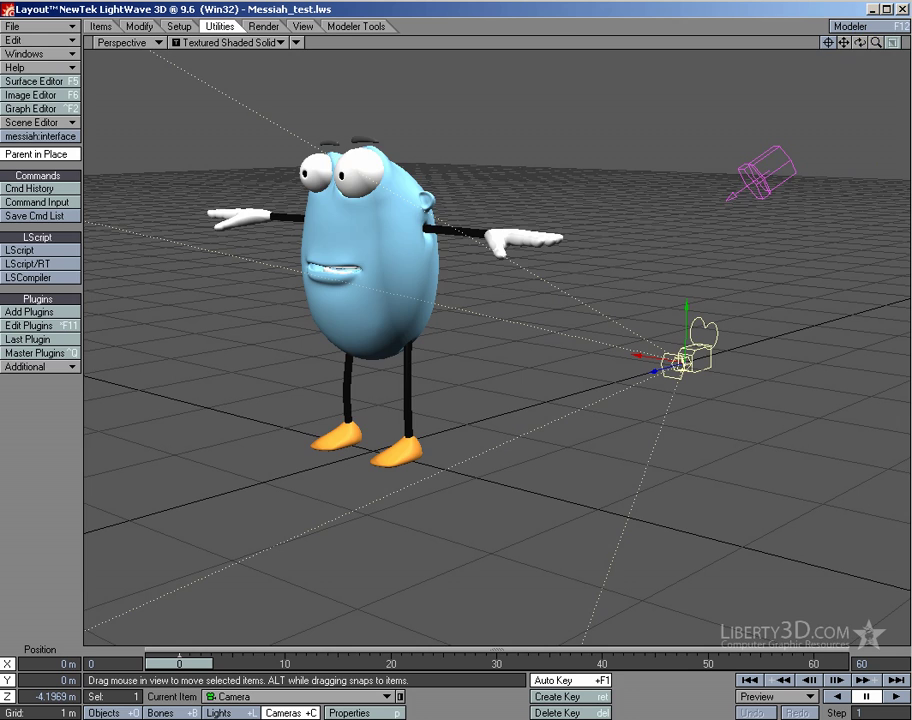